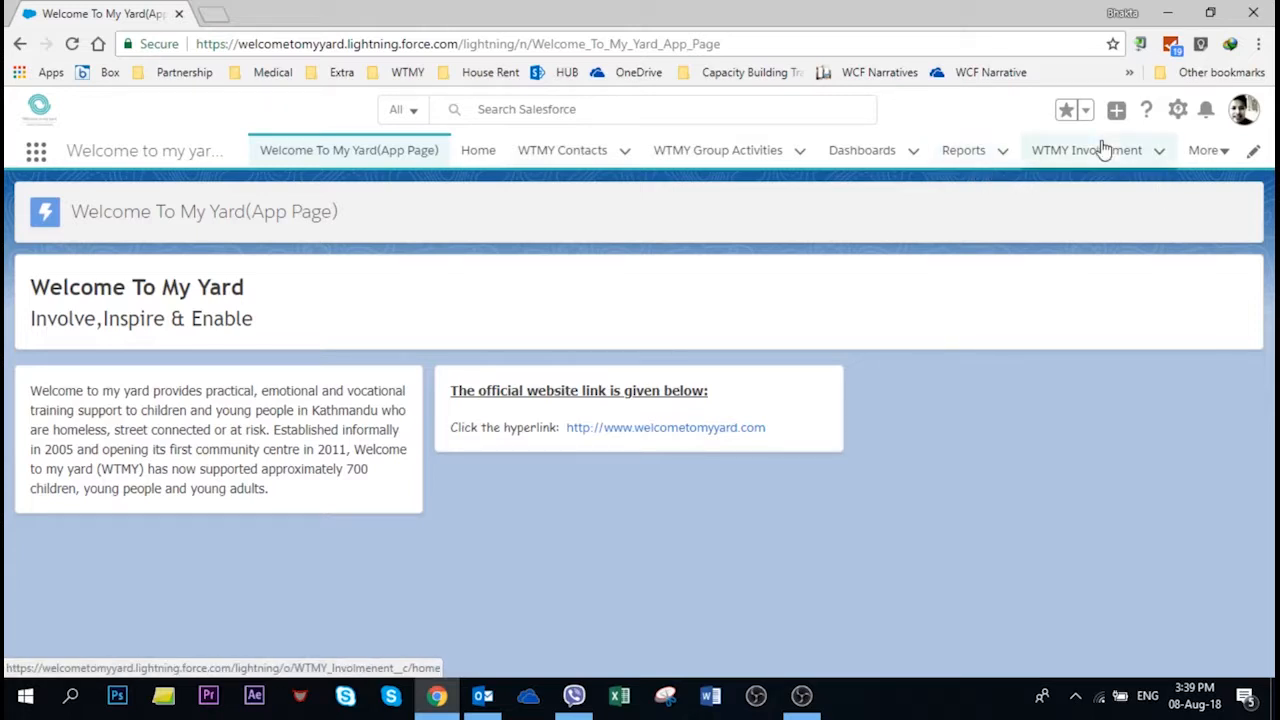
# Step: Open WTMY Contacts and switch to the All WTMY Contacts list view
pyautogui.click(1208, 152)
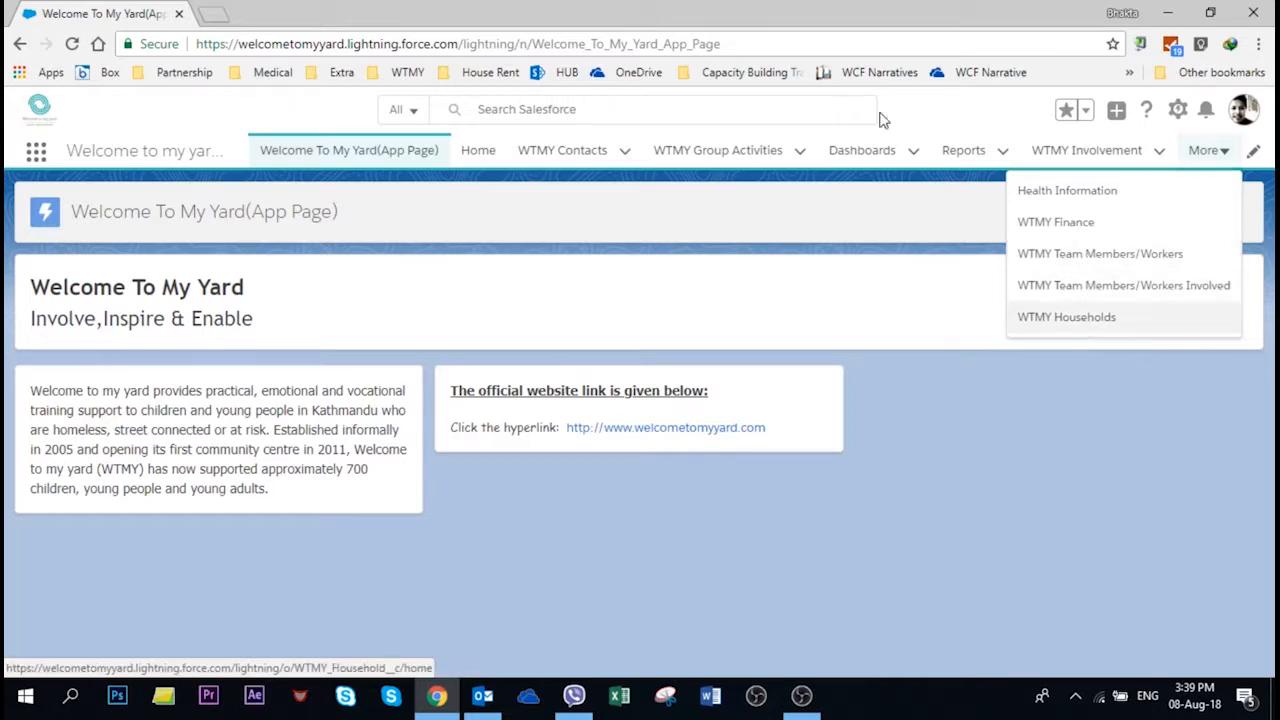
pyautogui.click(1030, 508)
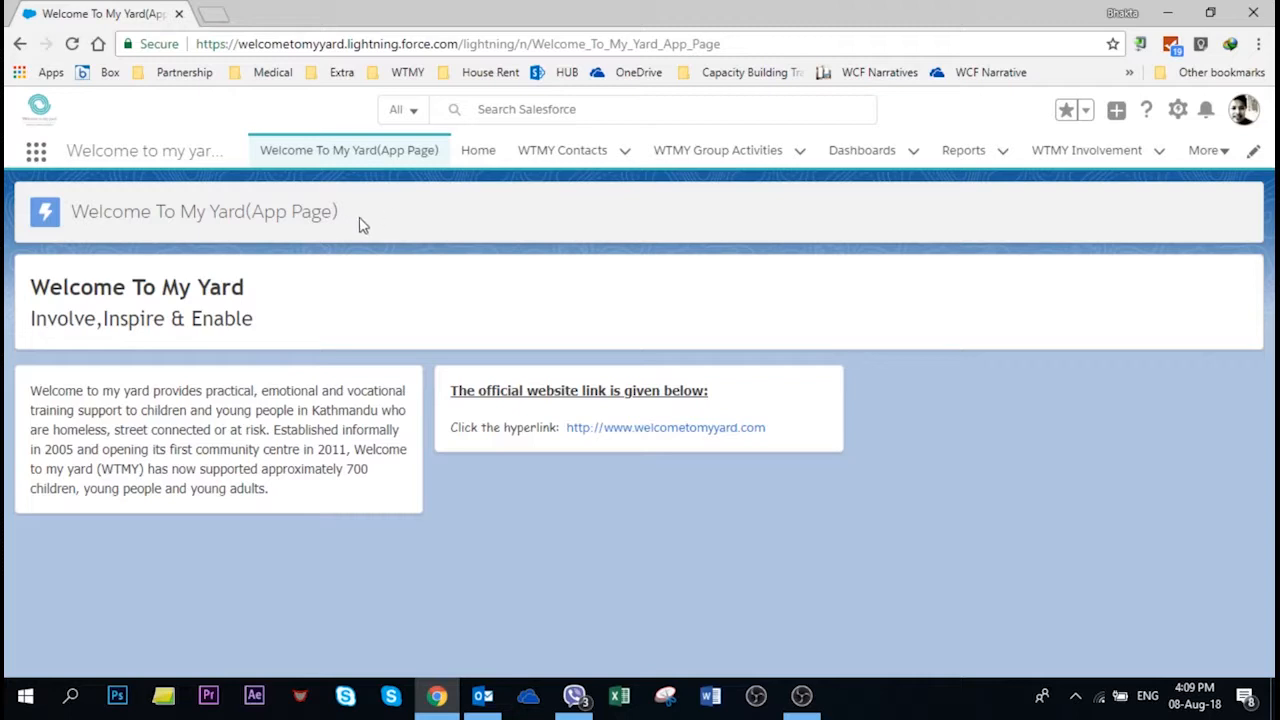
pyautogui.click(563, 158)
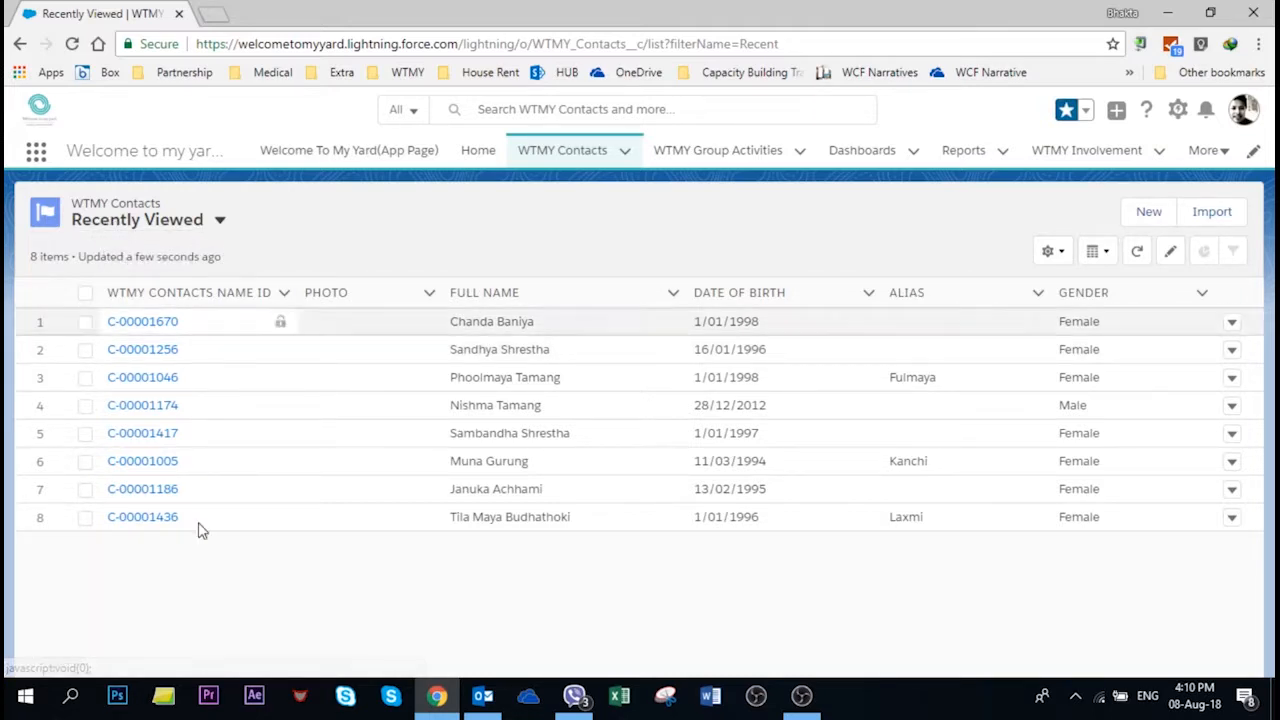
pyautogui.click(200, 225)
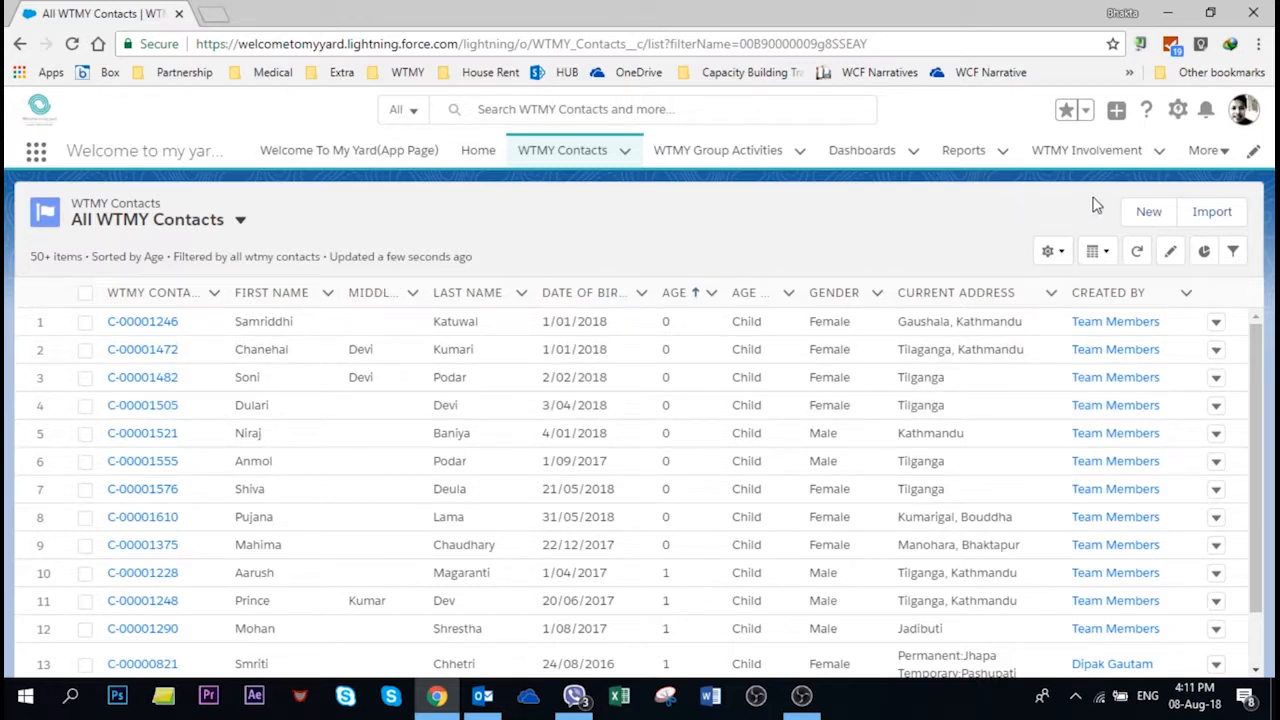
# Step: Create a new WTMY Contacts record and look over its blank Basic Information fields
pyautogui.click(1142, 216)
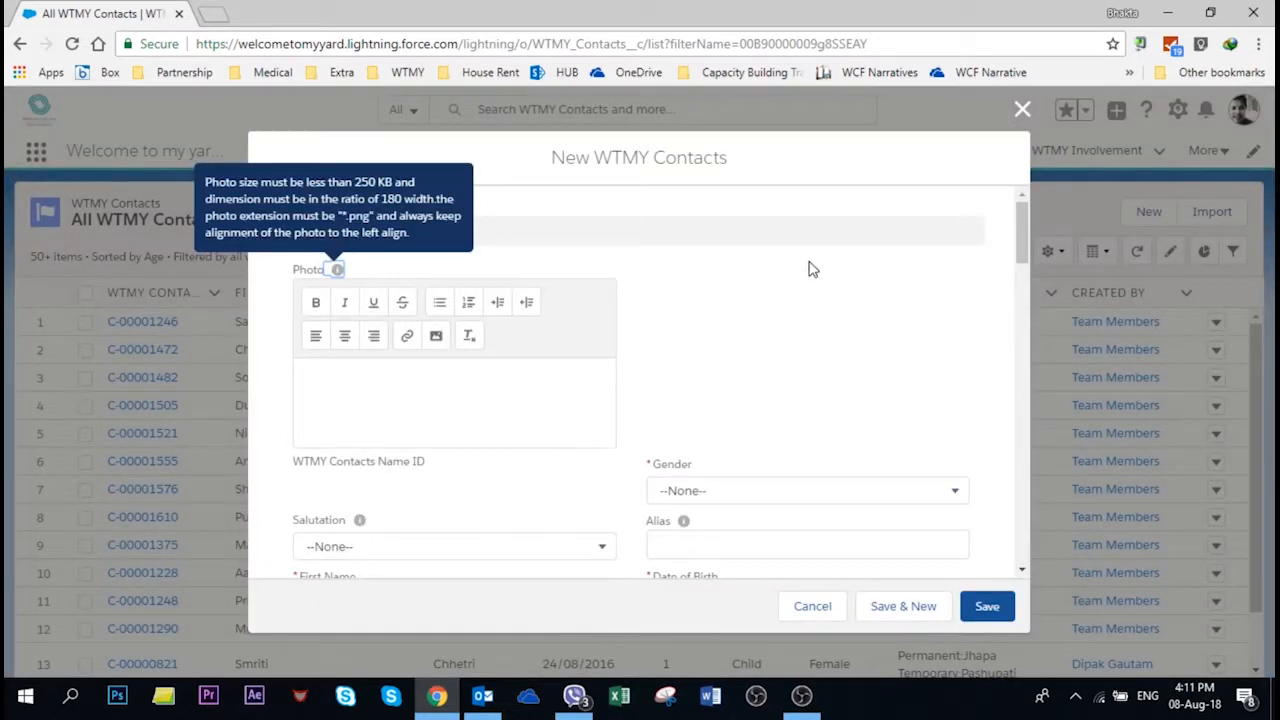
pyautogui.scroll(-4, 827, 307)
pyautogui.scroll(-15, 827, 307)
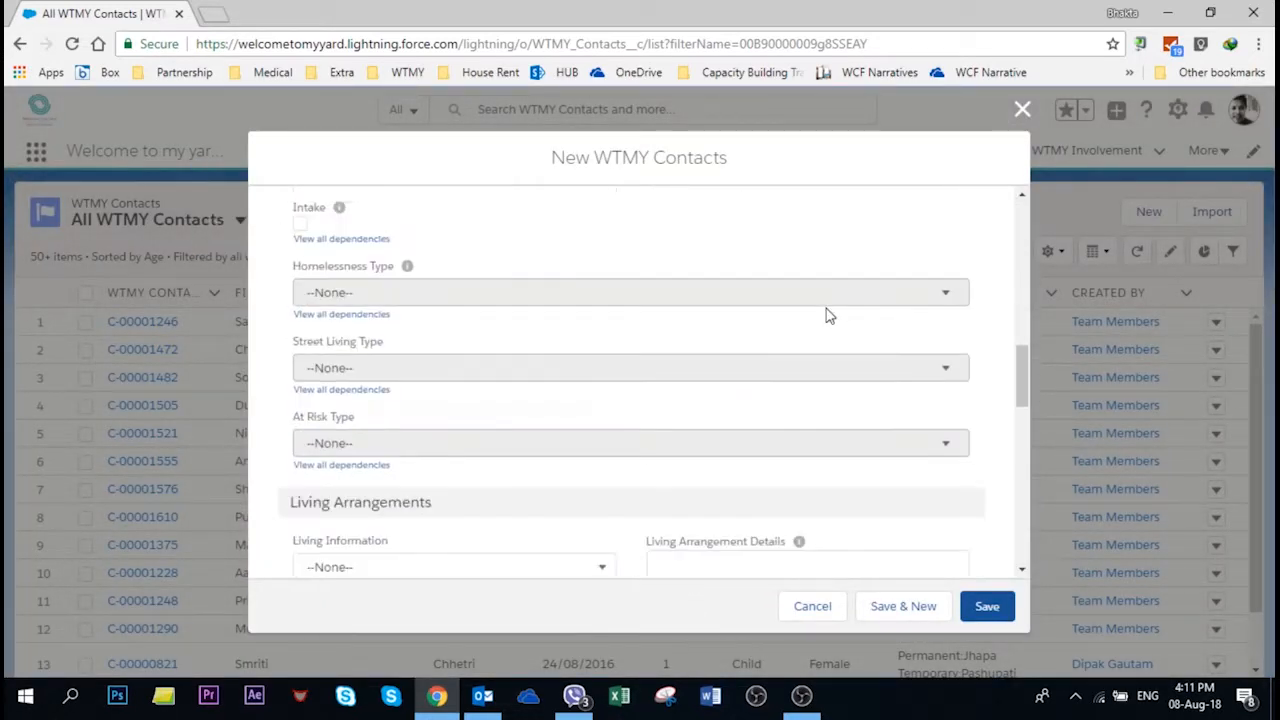
pyautogui.scroll(1, 828, 310)
pyautogui.scroll(15, 827, 316)
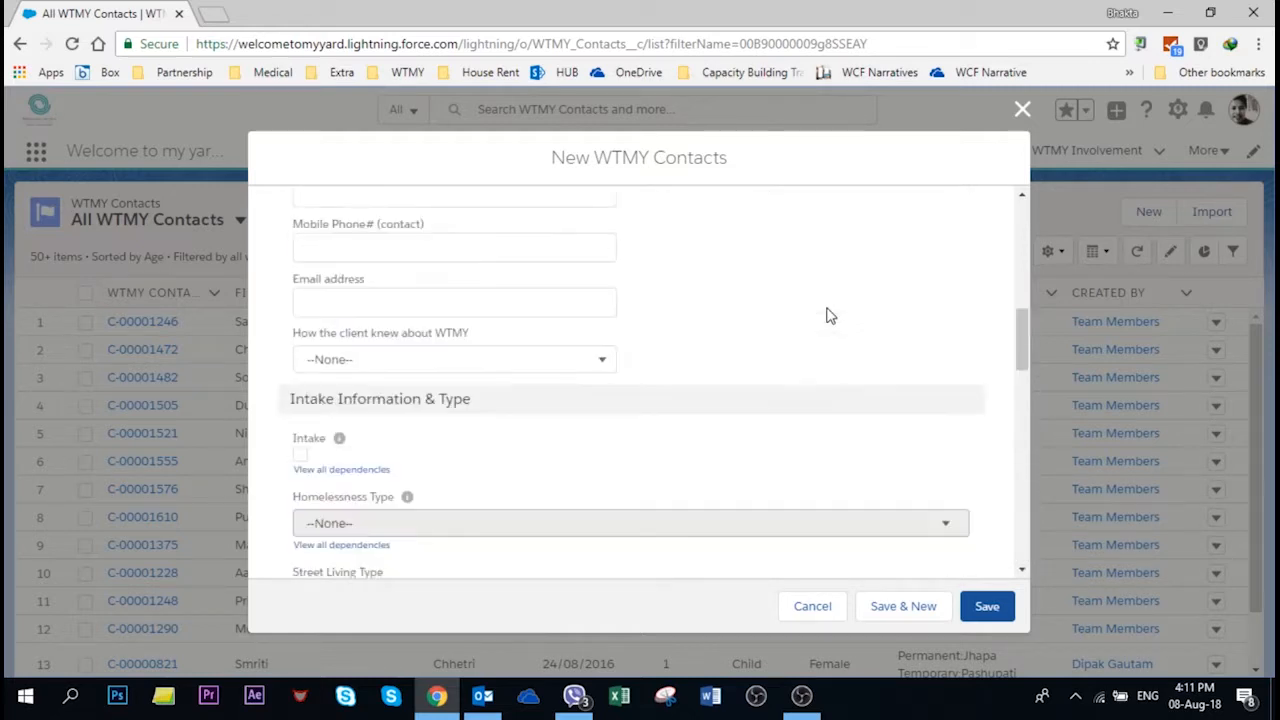
pyautogui.scroll(-4, 827, 316)
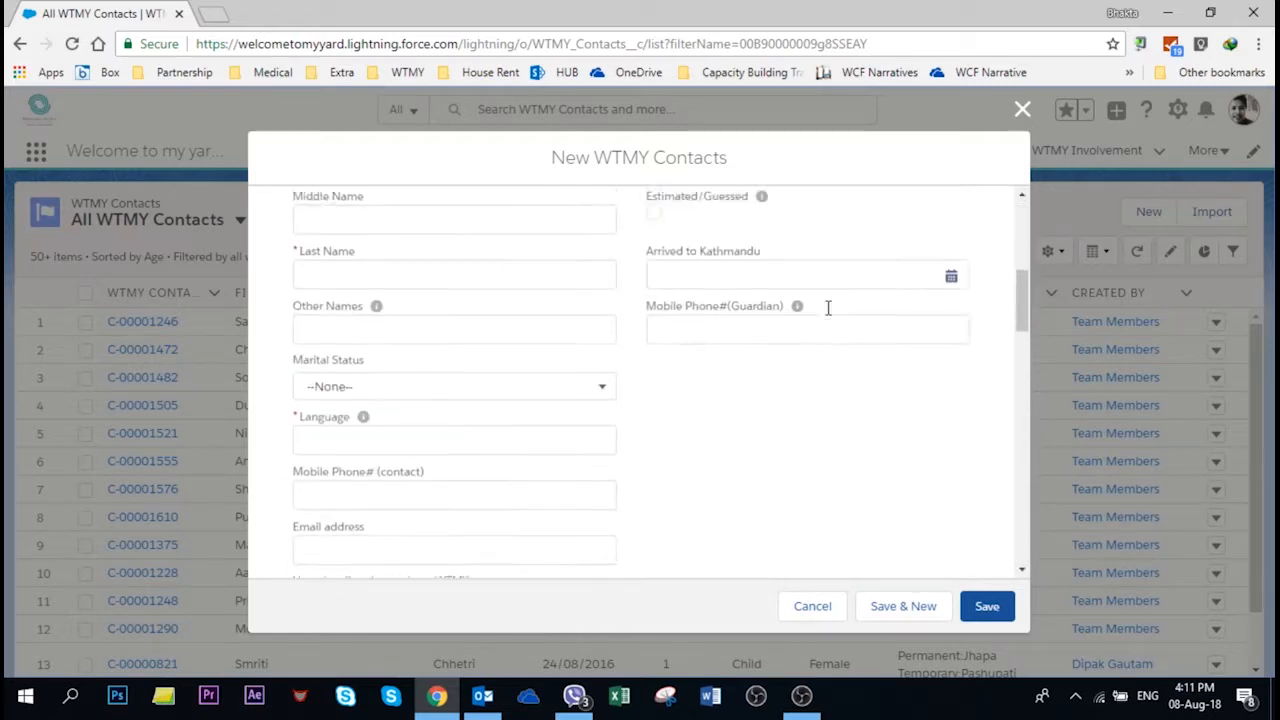
pyautogui.scroll(5, 829, 312)
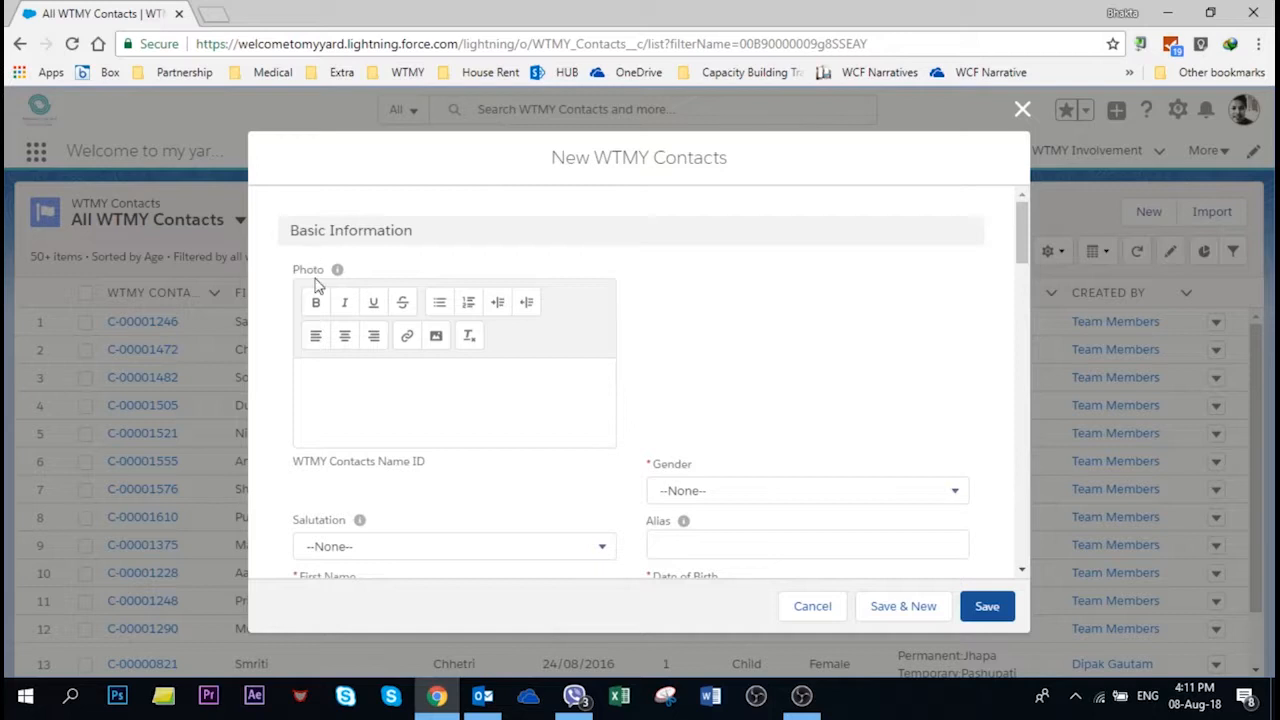
pyautogui.moveTo(338, 272)
pyautogui.click(368, 393)
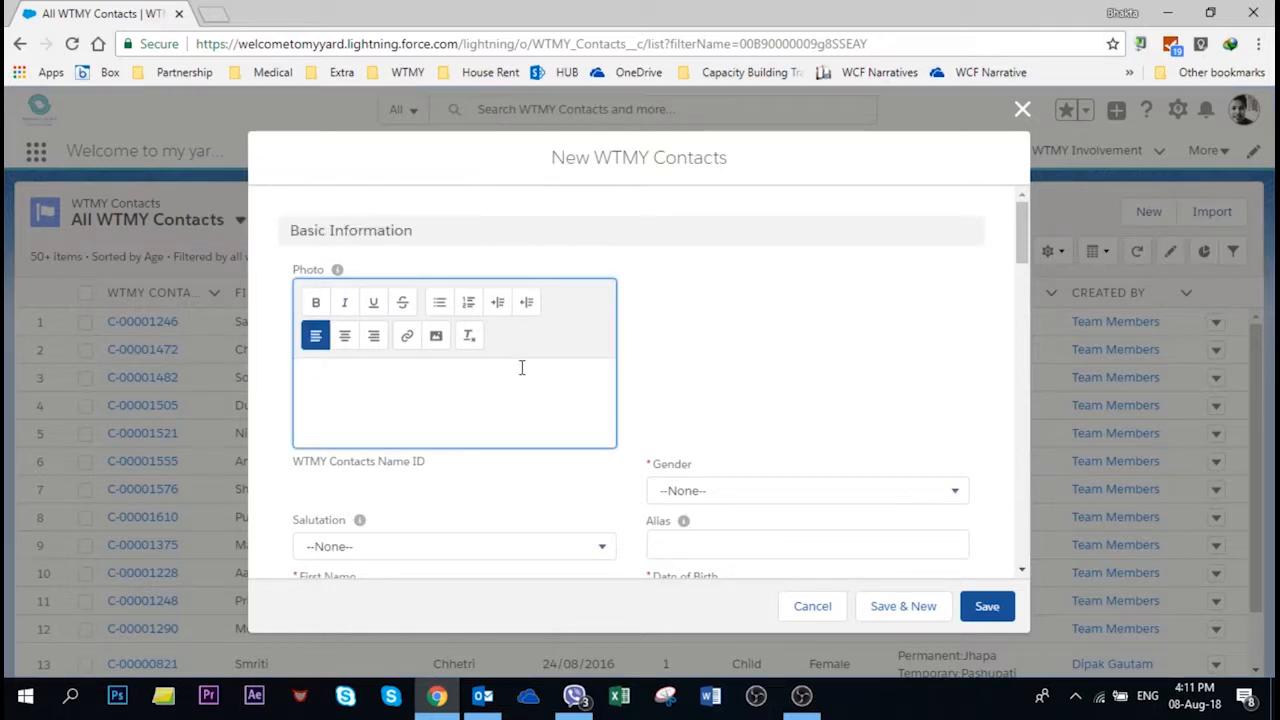
pyautogui.scroll(-1, 456, 393)
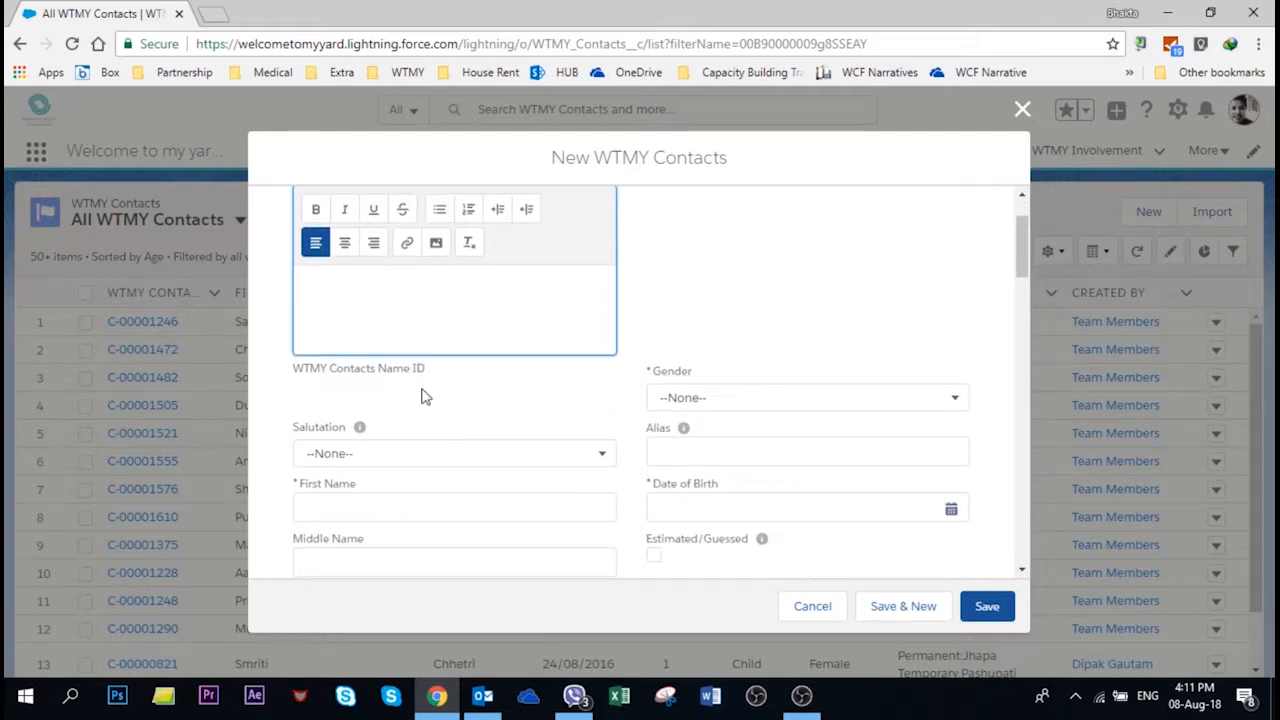
pyautogui.scroll(1, 660, 385)
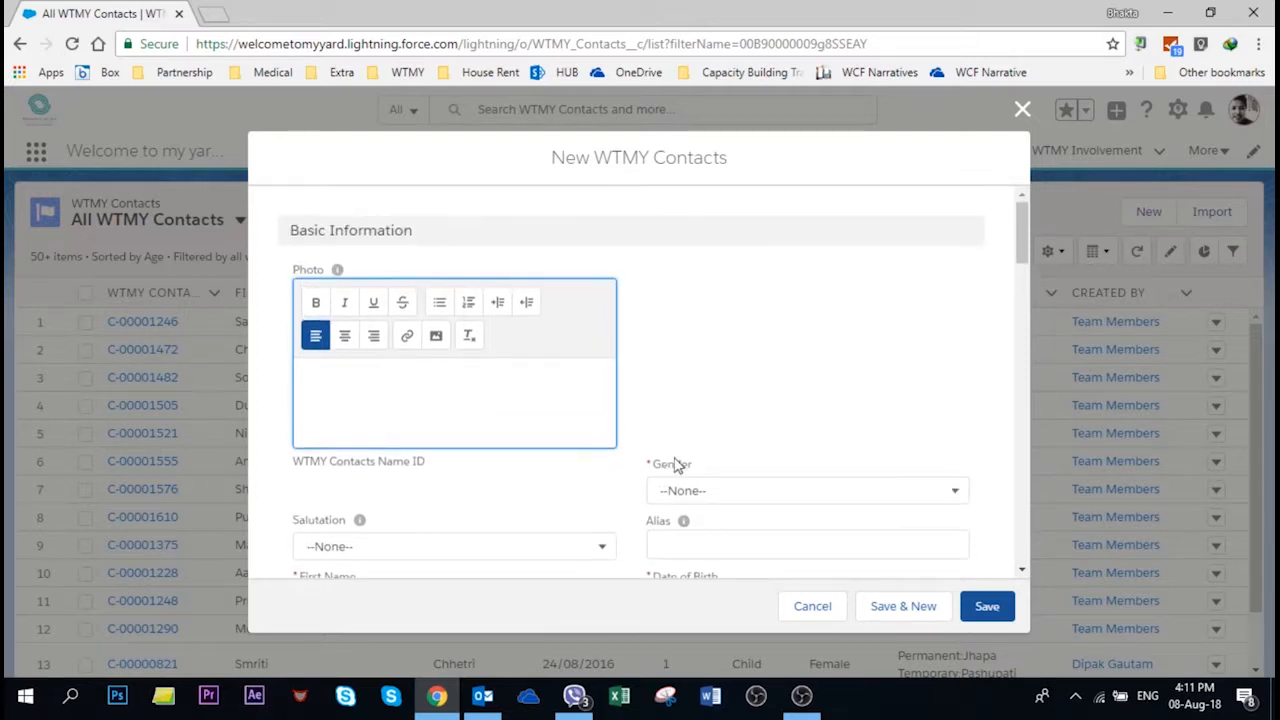
pyautogui.click(716, 490)
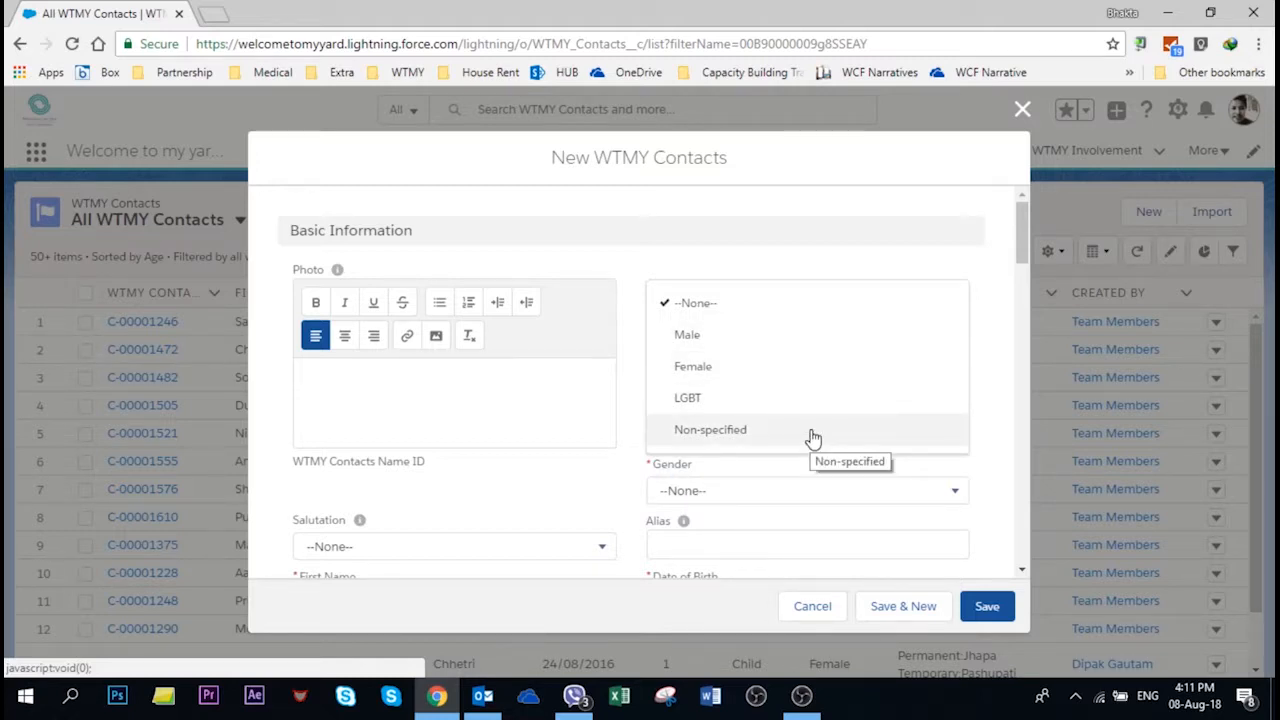
# Step: Set gender to Male and salutation to Mr., and enter the contact's first name
pyautogui.click(757, 423)
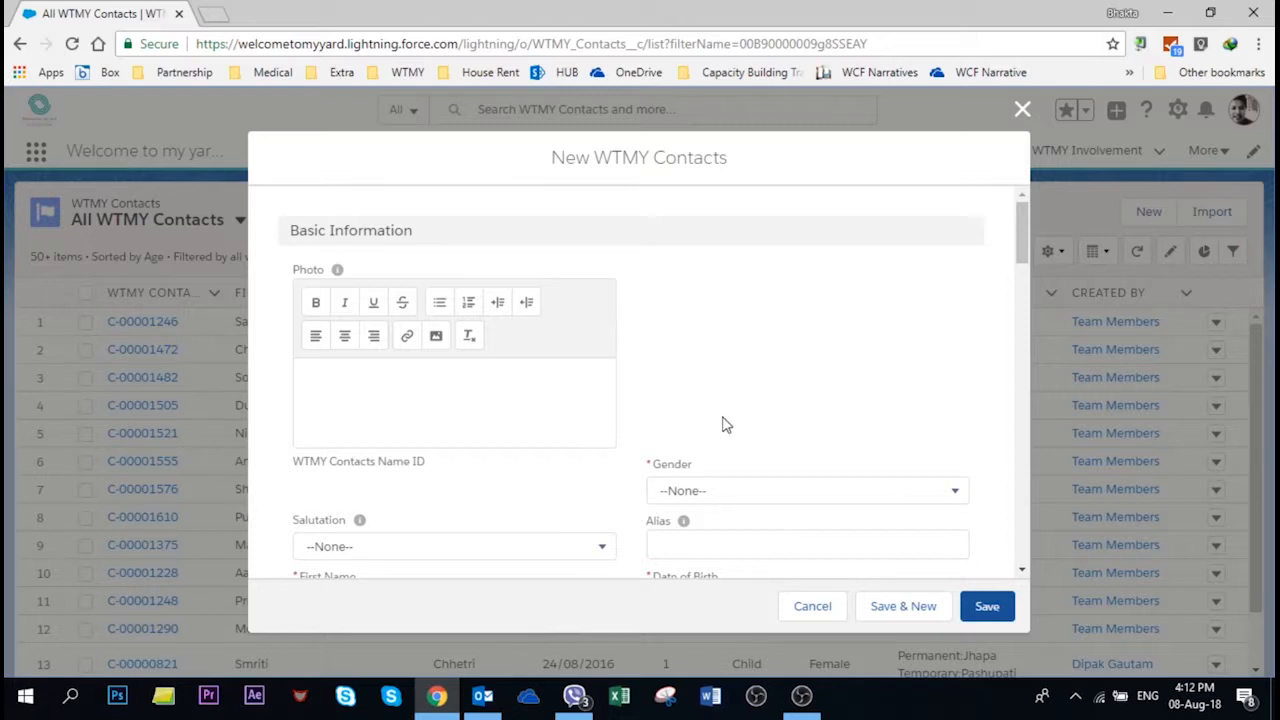
pyautogui.click(769, 499)
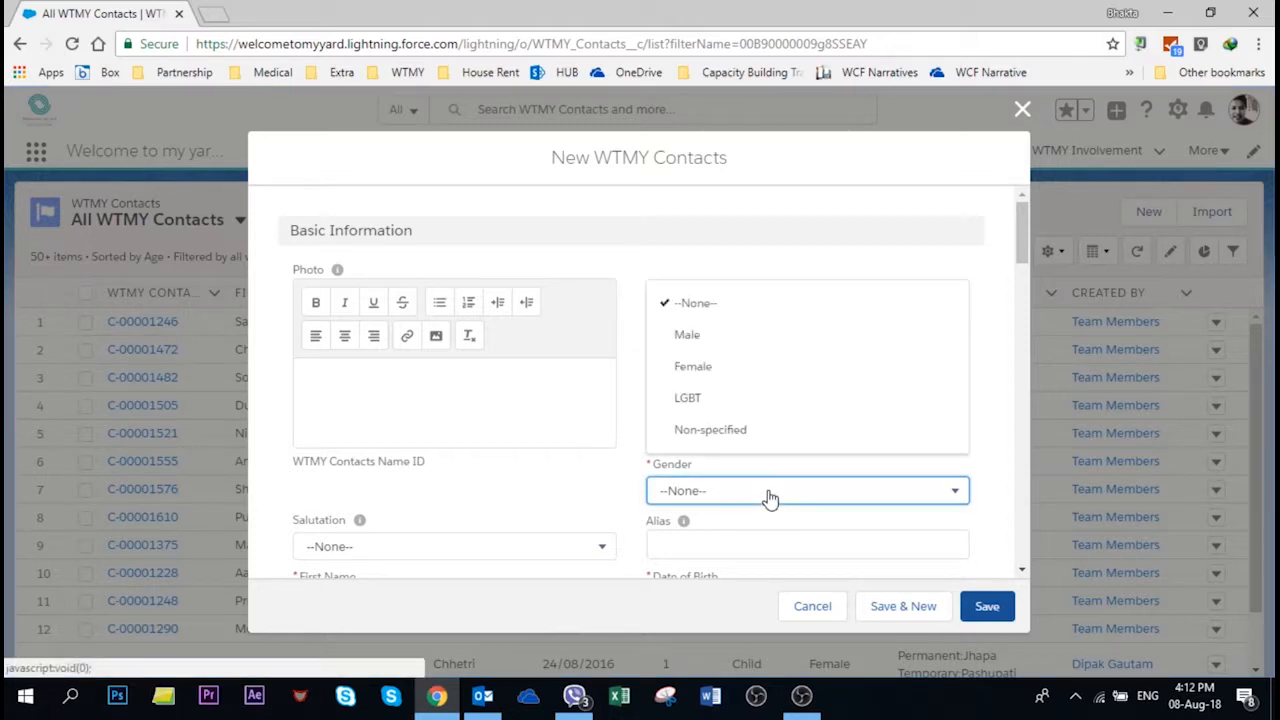
pyautogui.click(714, 352)
pyautogui.scroll(-2, 668, 421)
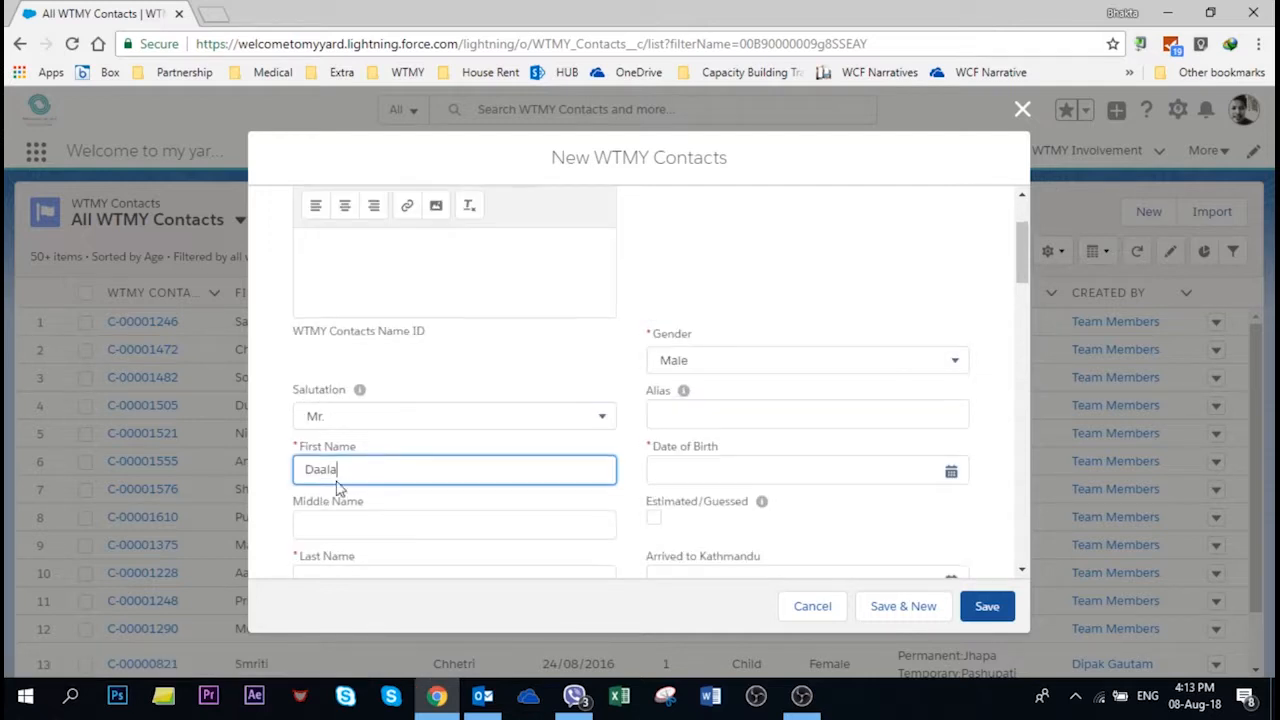
pyautogui.scroll(-2, 340, 480)
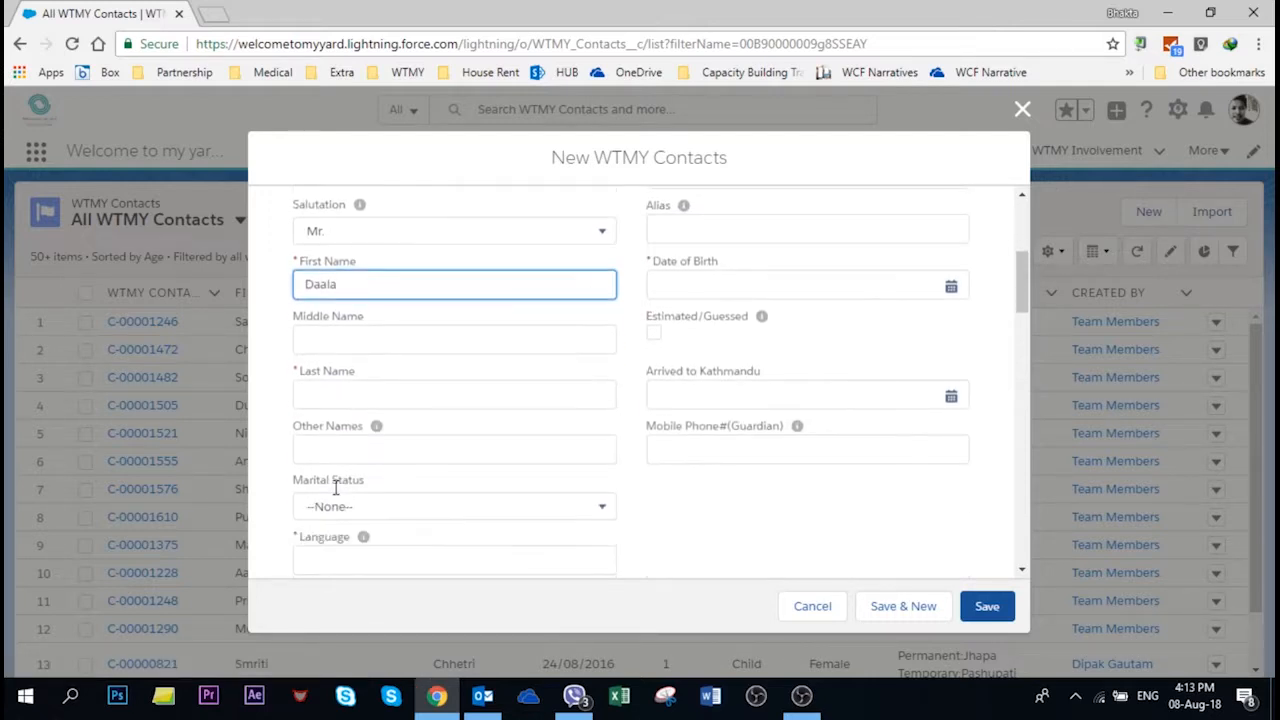
pyautogui.click(279, 306)
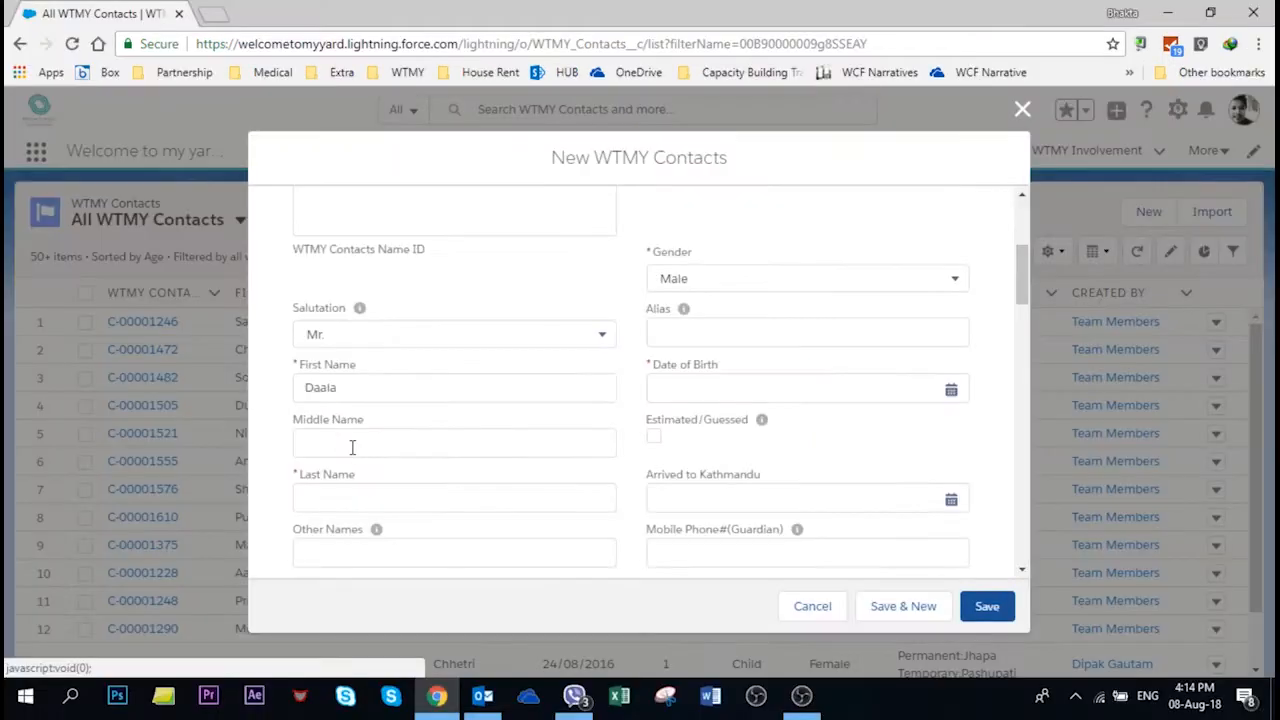
# Step: Enter the contact's last name, leaving Middle Name blank
pyautogui.click(351, 446)
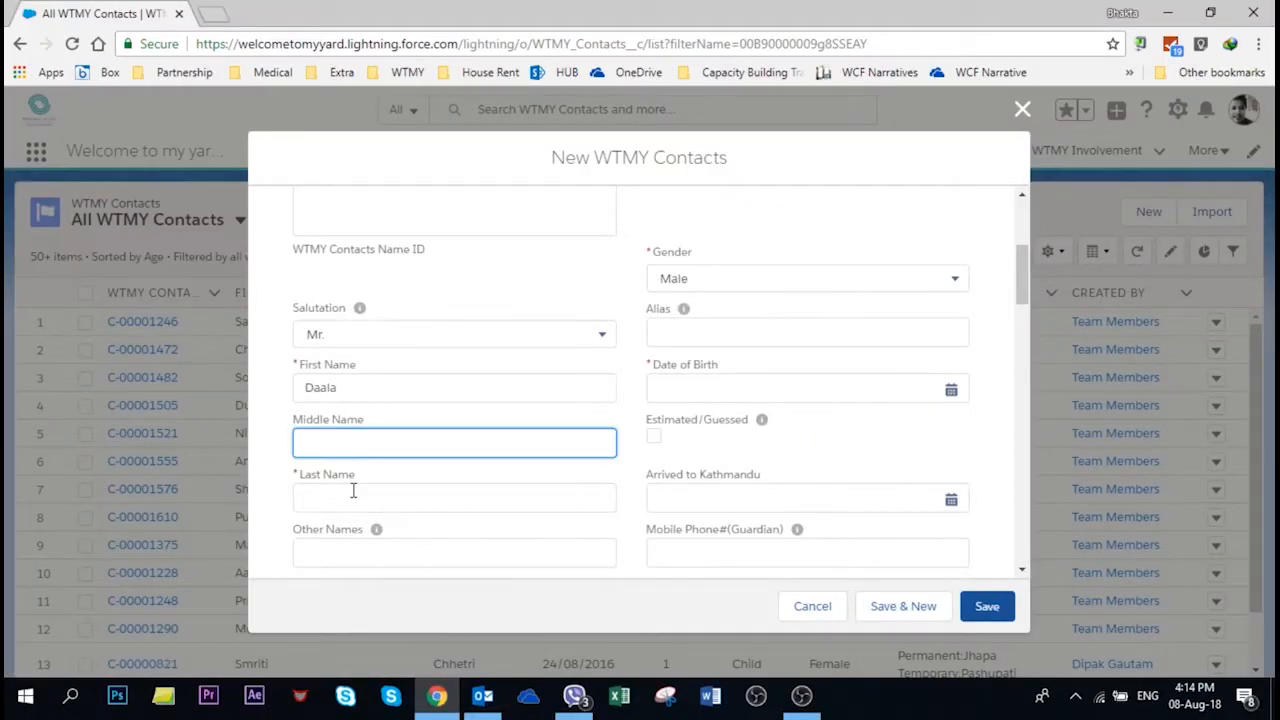
pyautogui.click(352, 493)
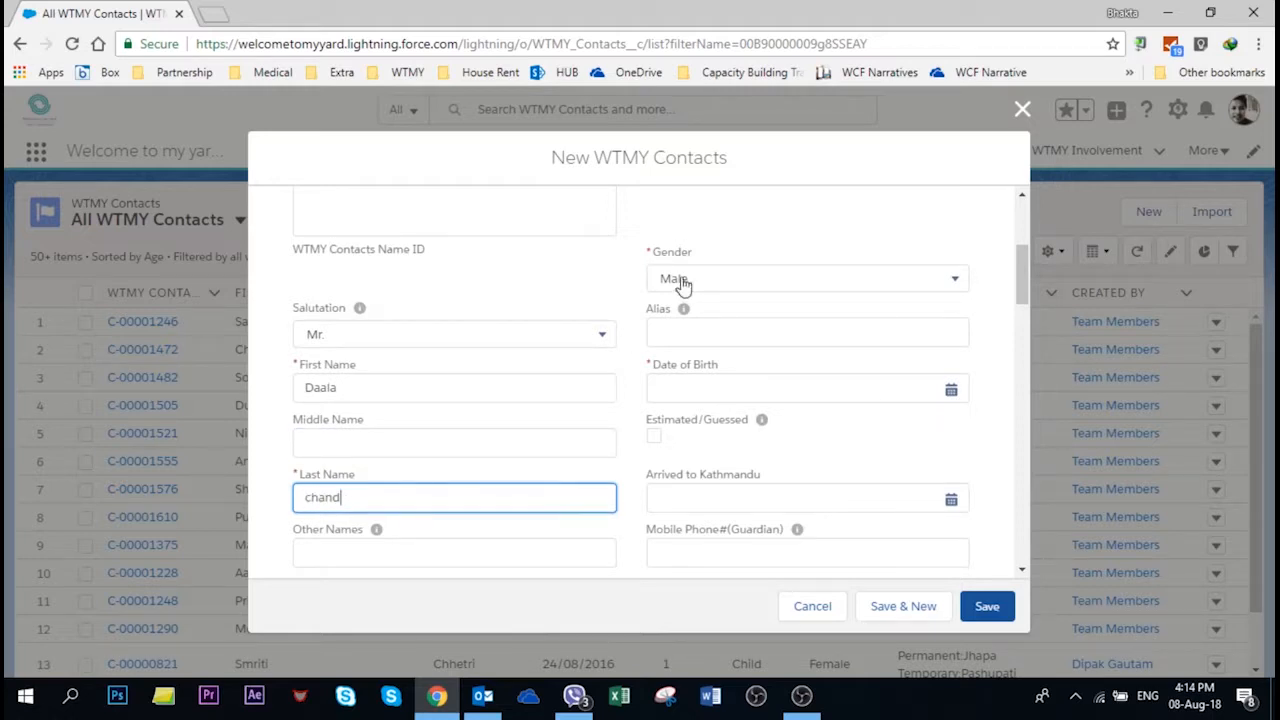
pyautogui.click(740, 332)
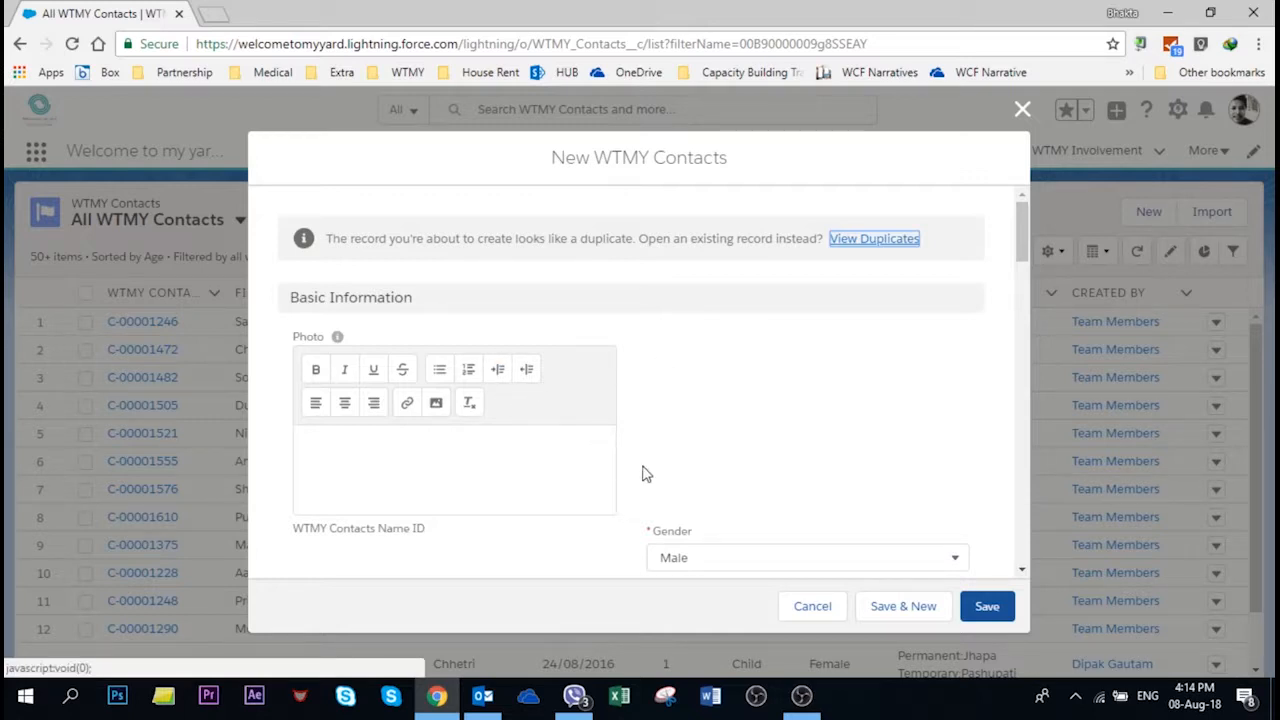
pyautogui.scroll(-2, 645, 480)
pyautogui.click(718, 428)
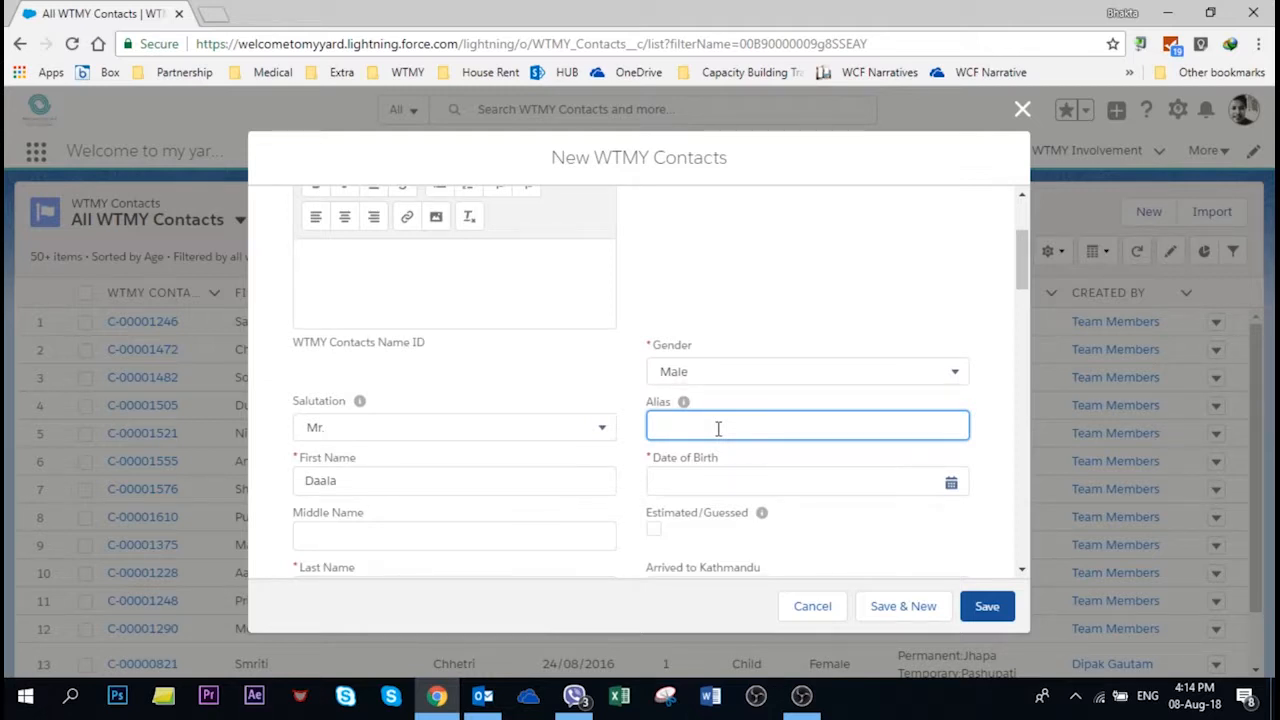
pyautogui.click(952, 486)
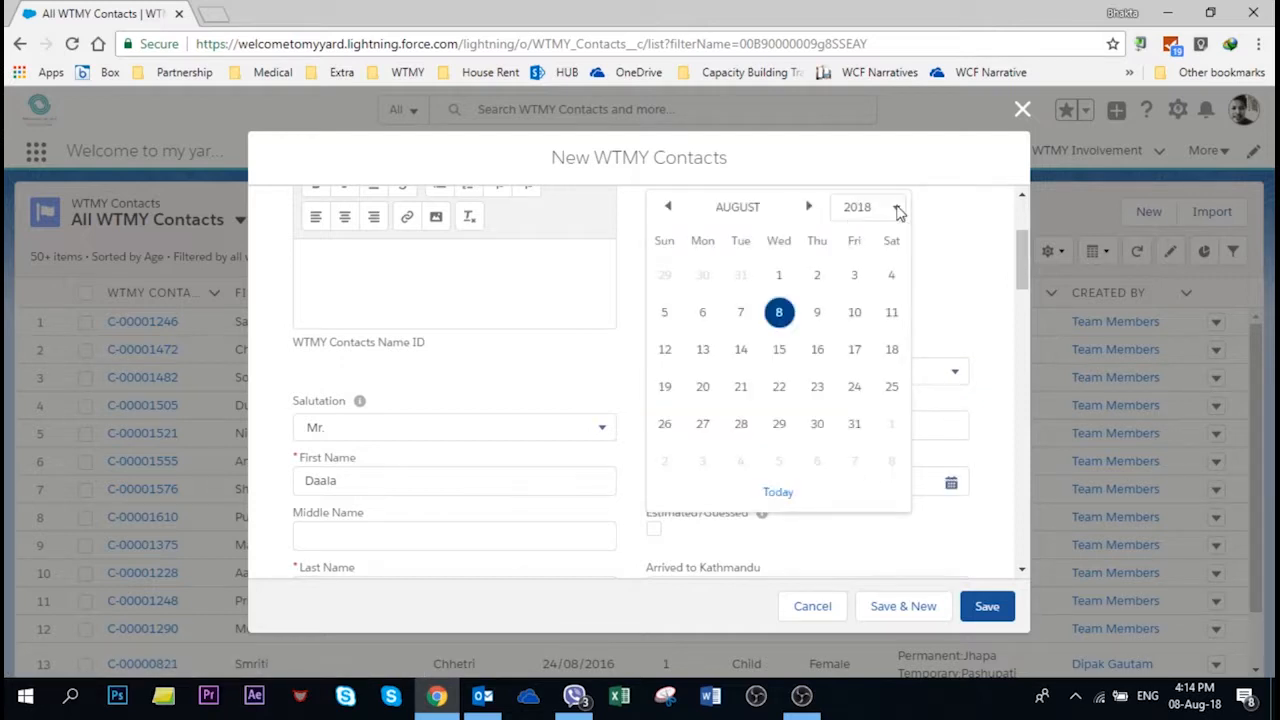
pyautogui.click(896, 208)
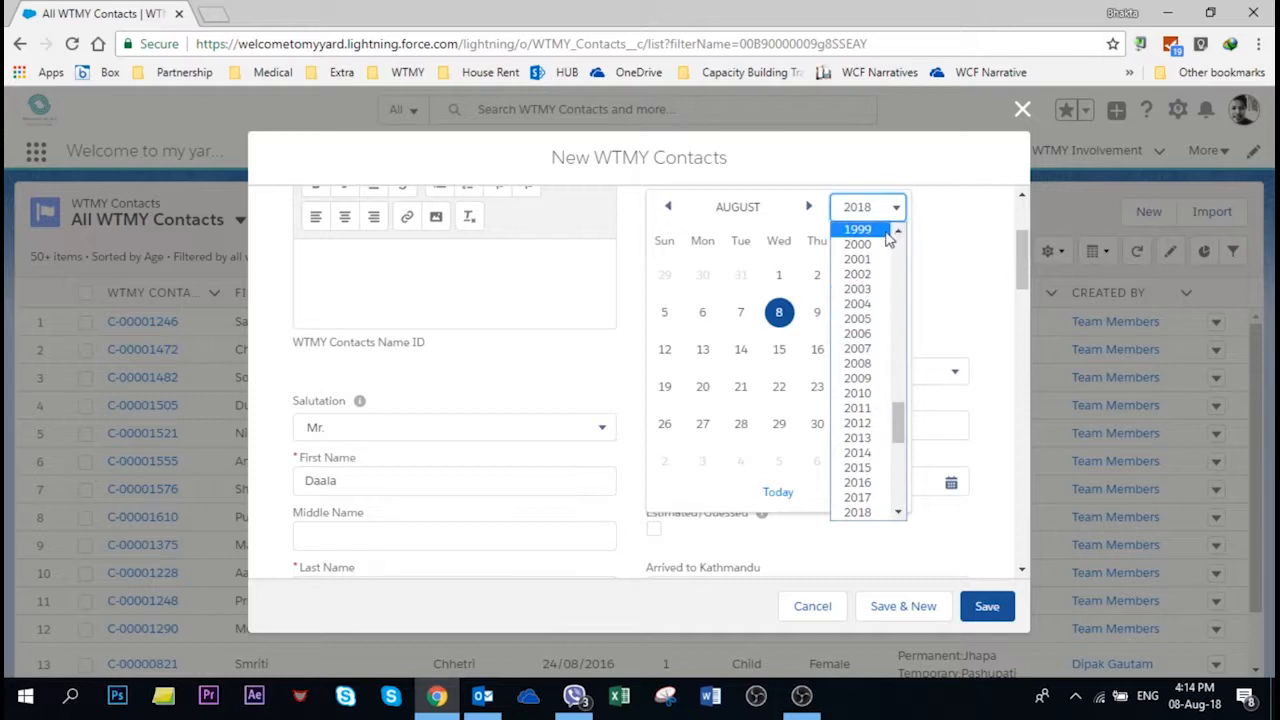
pyautogui.click(884, 238)
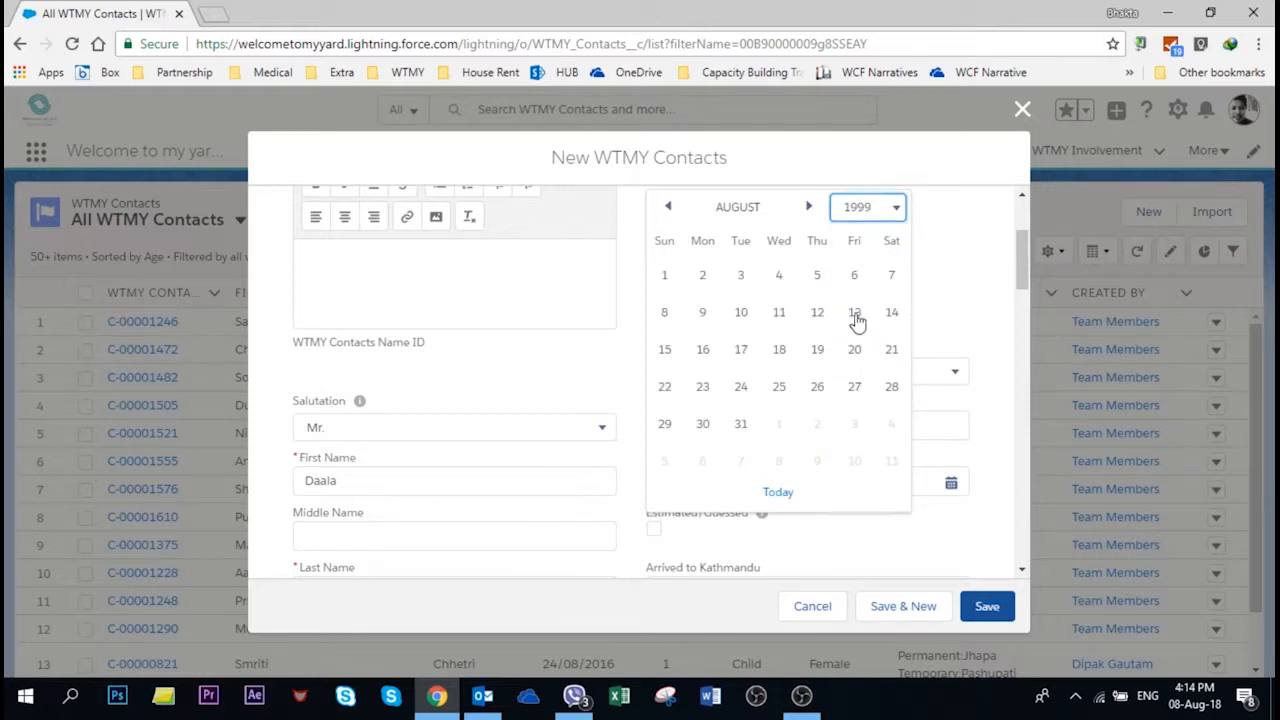
pyautogui.click(665, 277)
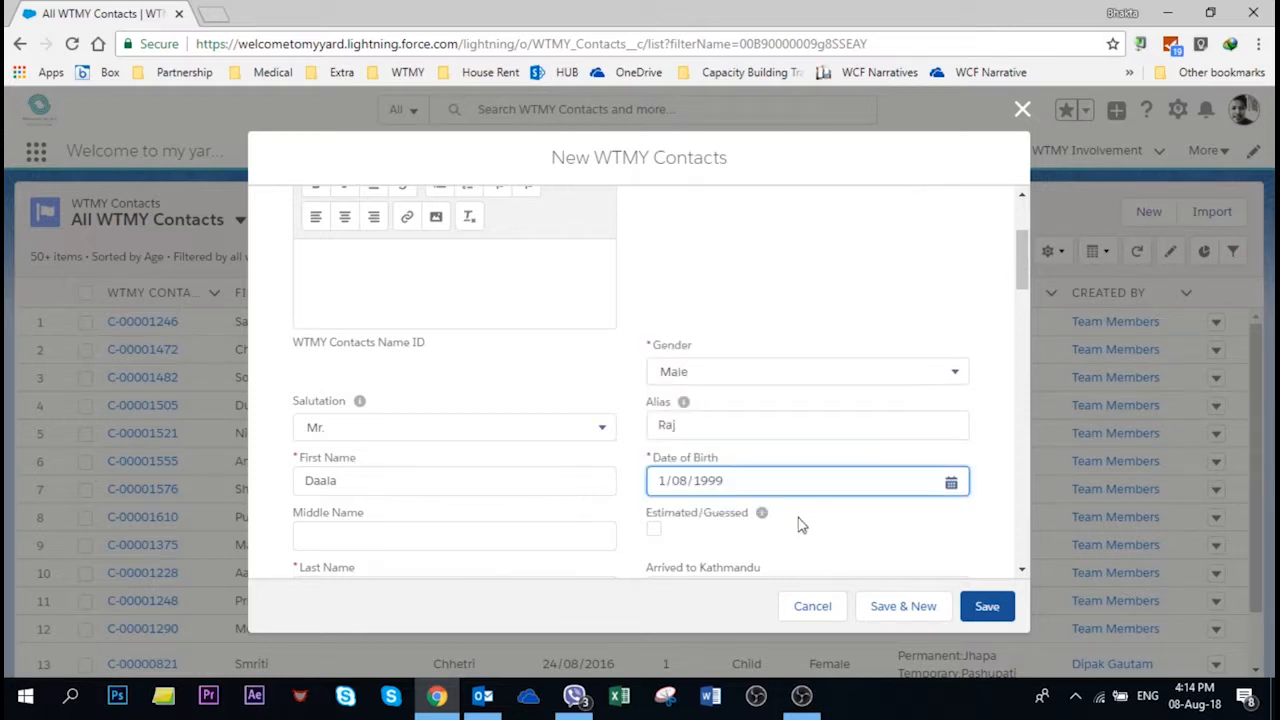
# Step: Mark the birth date as estimated and set arrival in Kathmandu to 8/08/2018
pyautogui.scroll(-1, 703, 443)
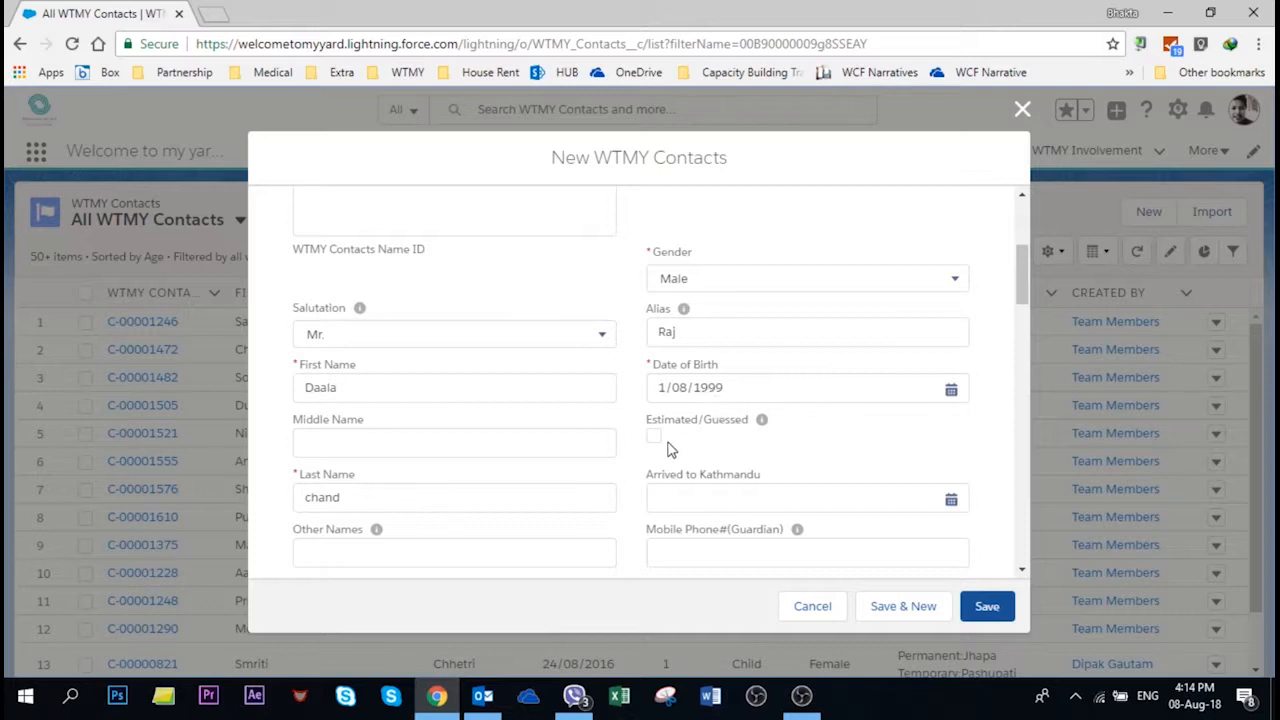
pyautogui.click(653, 436)
pyautogui.scroll(-2, 670, 450)
pyautogui.click(740, 312)
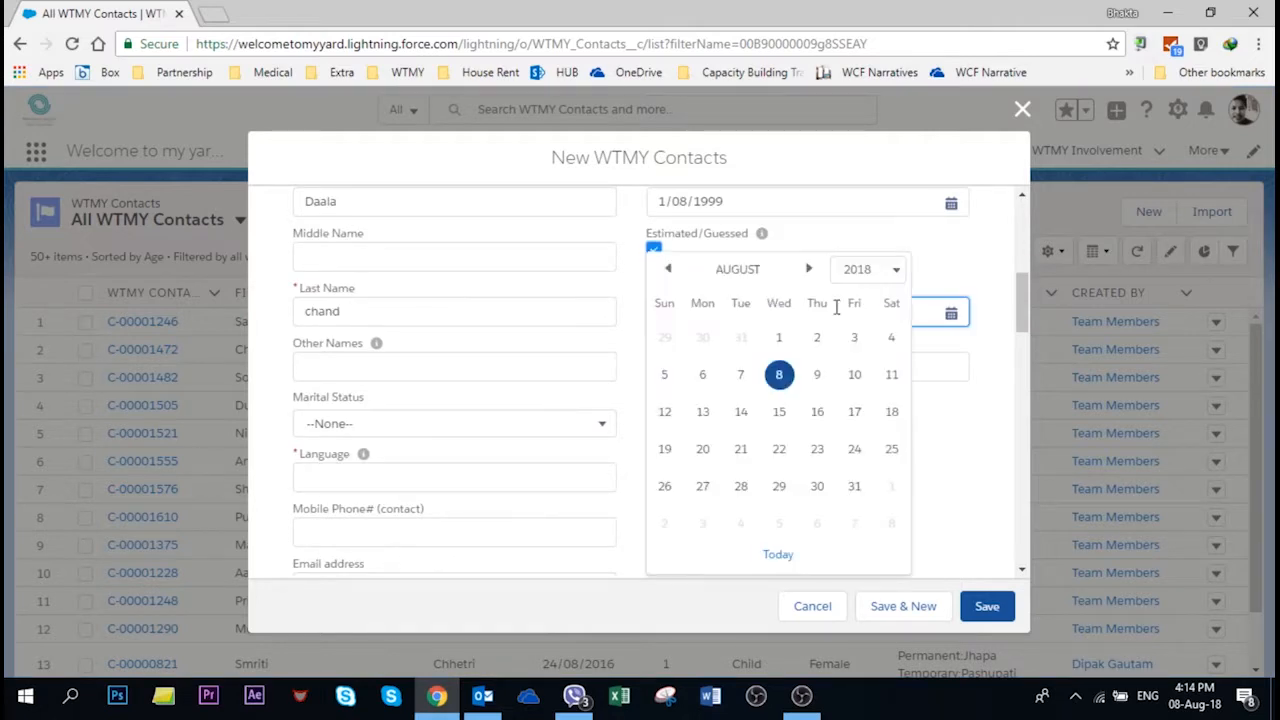
pyautogui.click(774, 382)
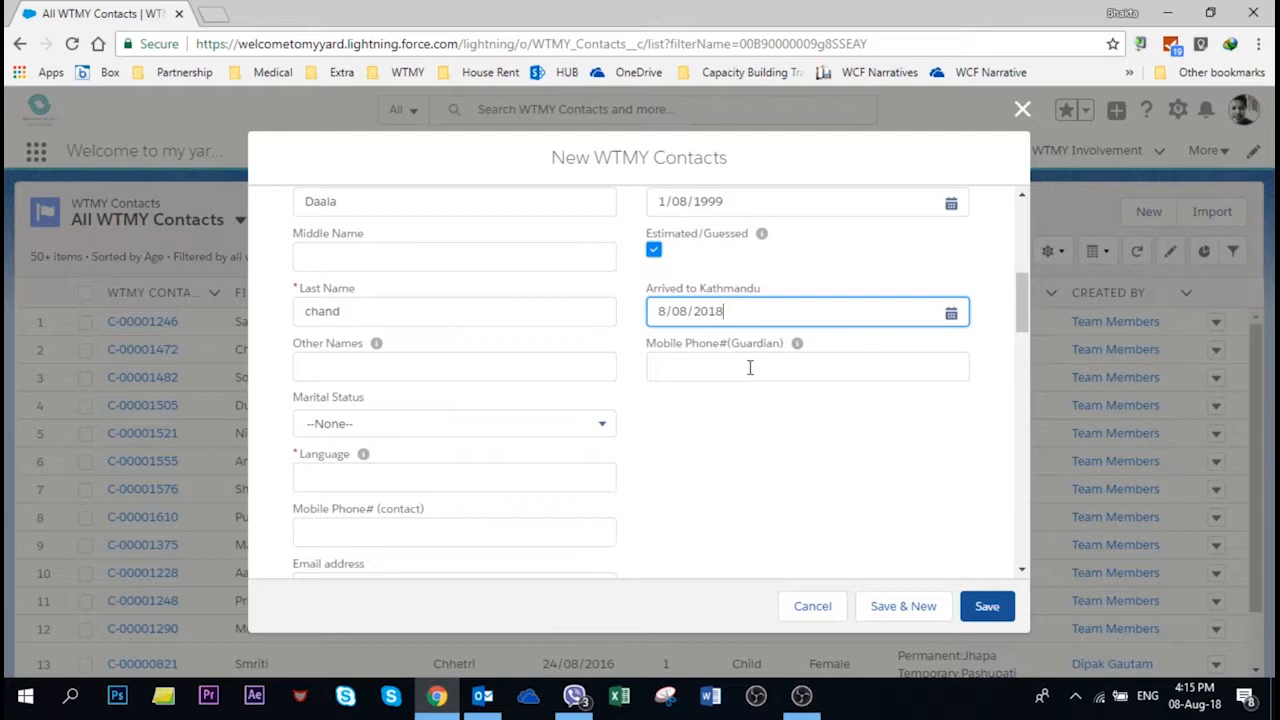
# Step: Dismiss the calendar reminder covering the form and set marital status to Single
pyautogui.click(885, 378)
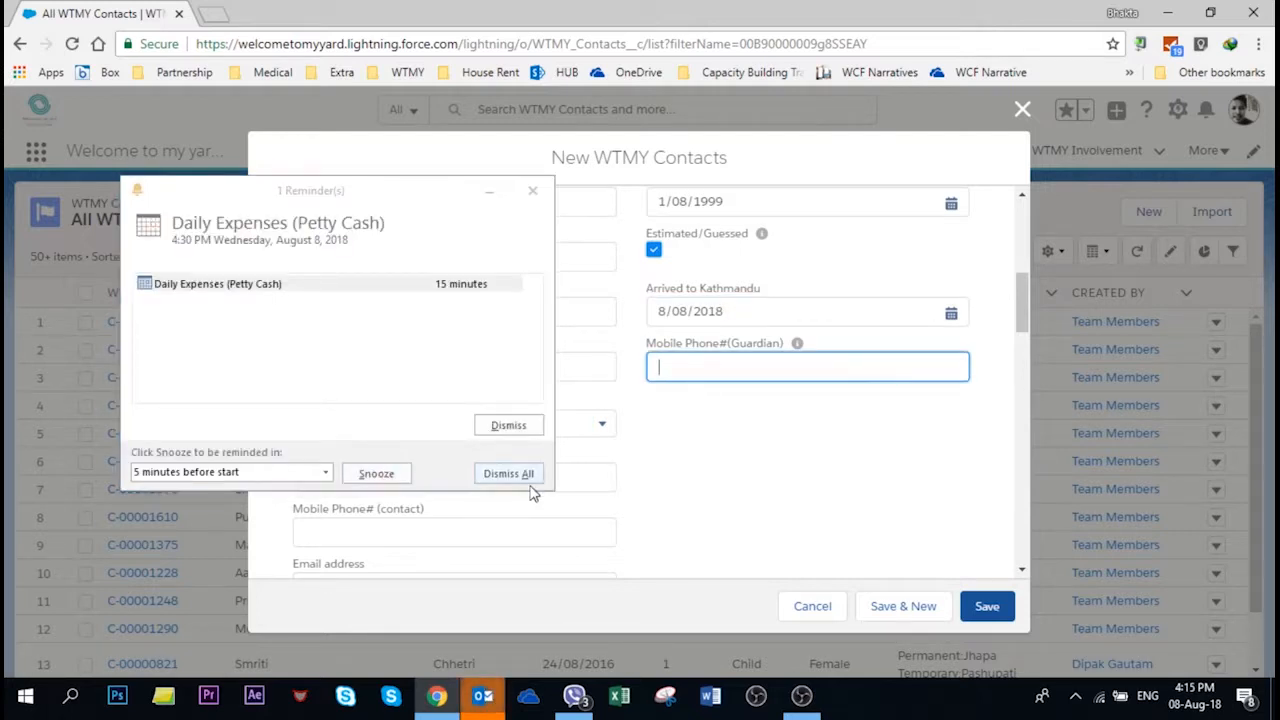
pyautogui.click(526, 475)
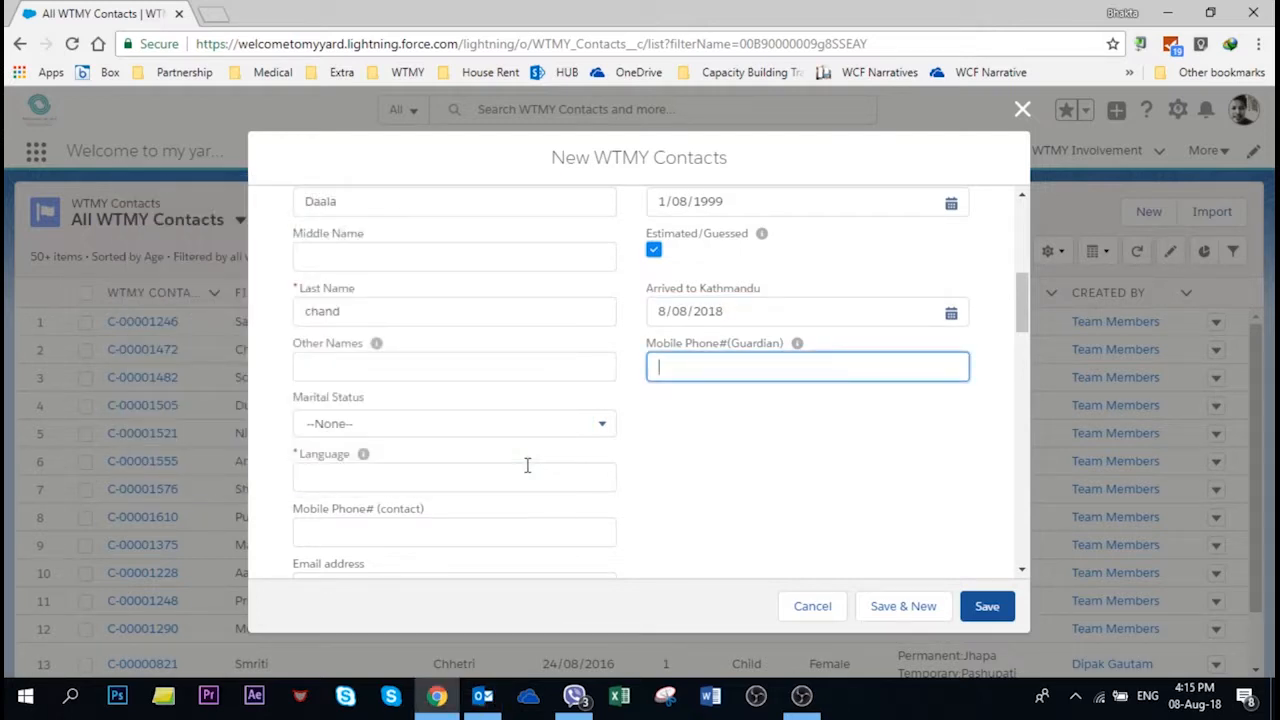
pyautogui.click(390, 423)
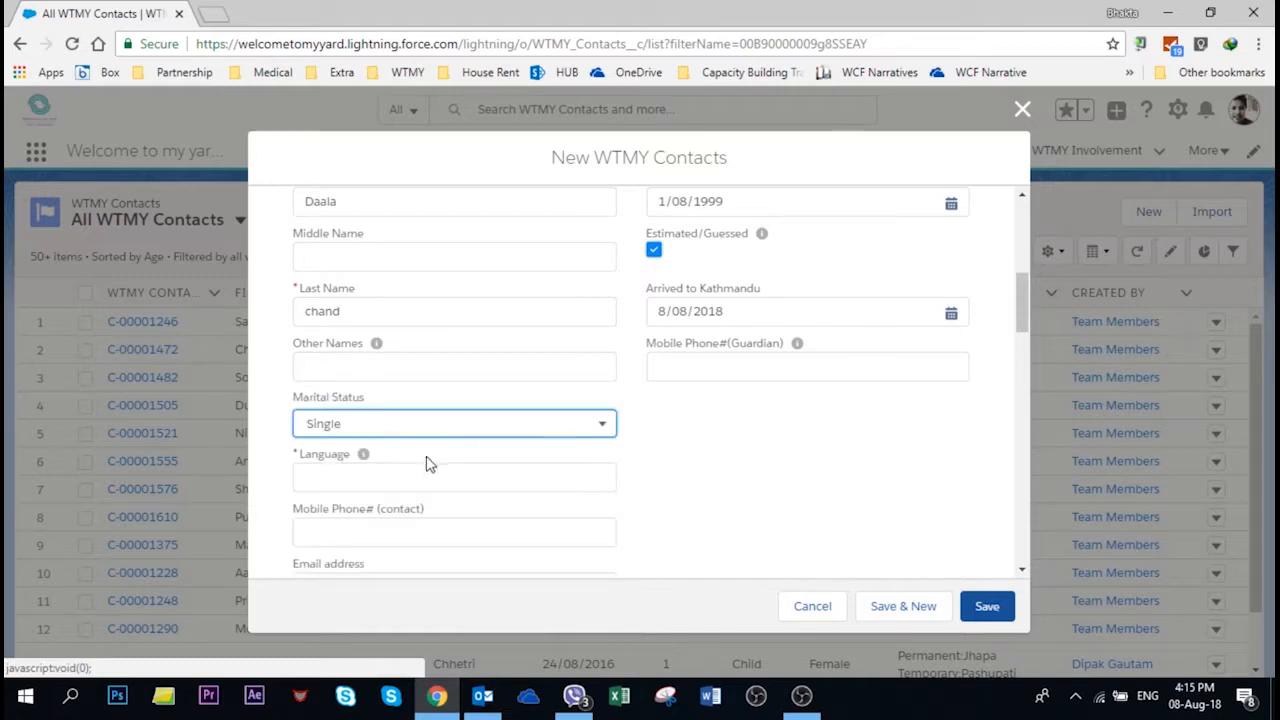
# Step: Enter 'Nepali, Newari' as the languages, passing over the mobile and email fields
pyautogui.click(410, 476)
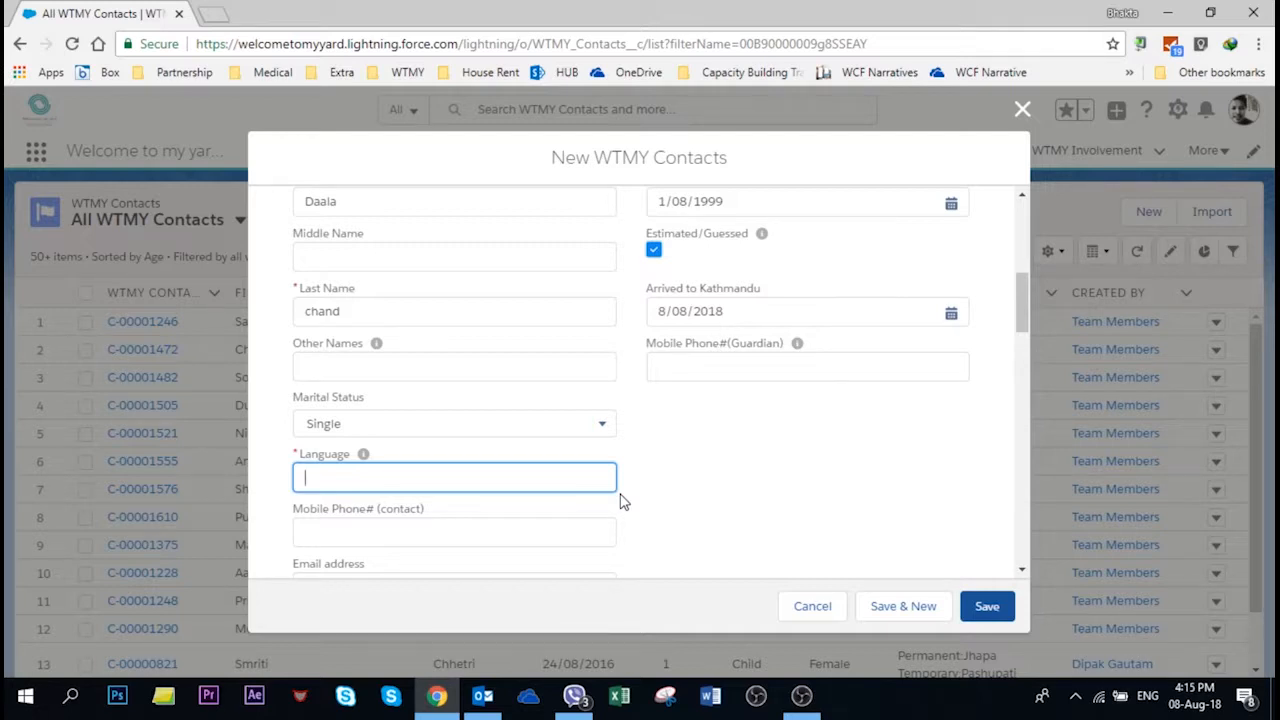
pyautogui.write('Nepail, Newari')
pyautogui.scroll(-1, 520, 470)
pyautogui.click(410, 437)
pyautogui.click(343, 493)
pyautogui.scroll(-1, 345, 450)
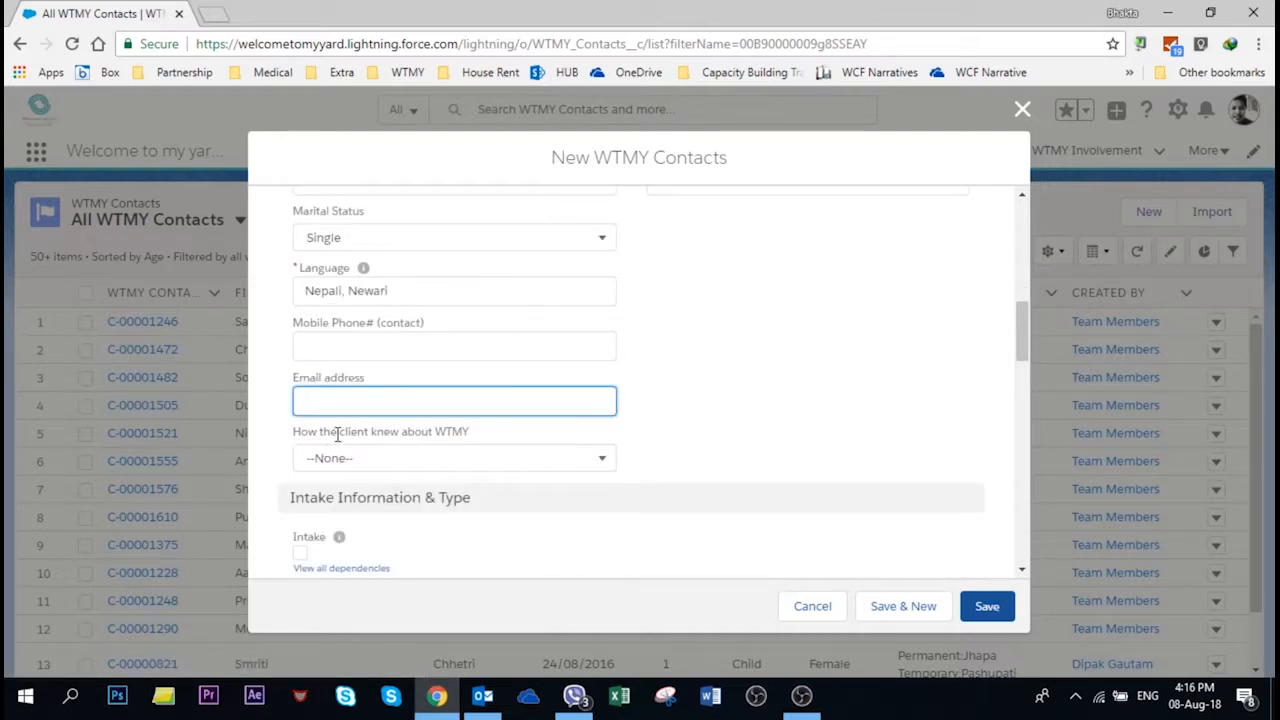
# Step: Choose Social Media as how the client knew about WTMY and tick Intake
pyautogui.click(416, 466)
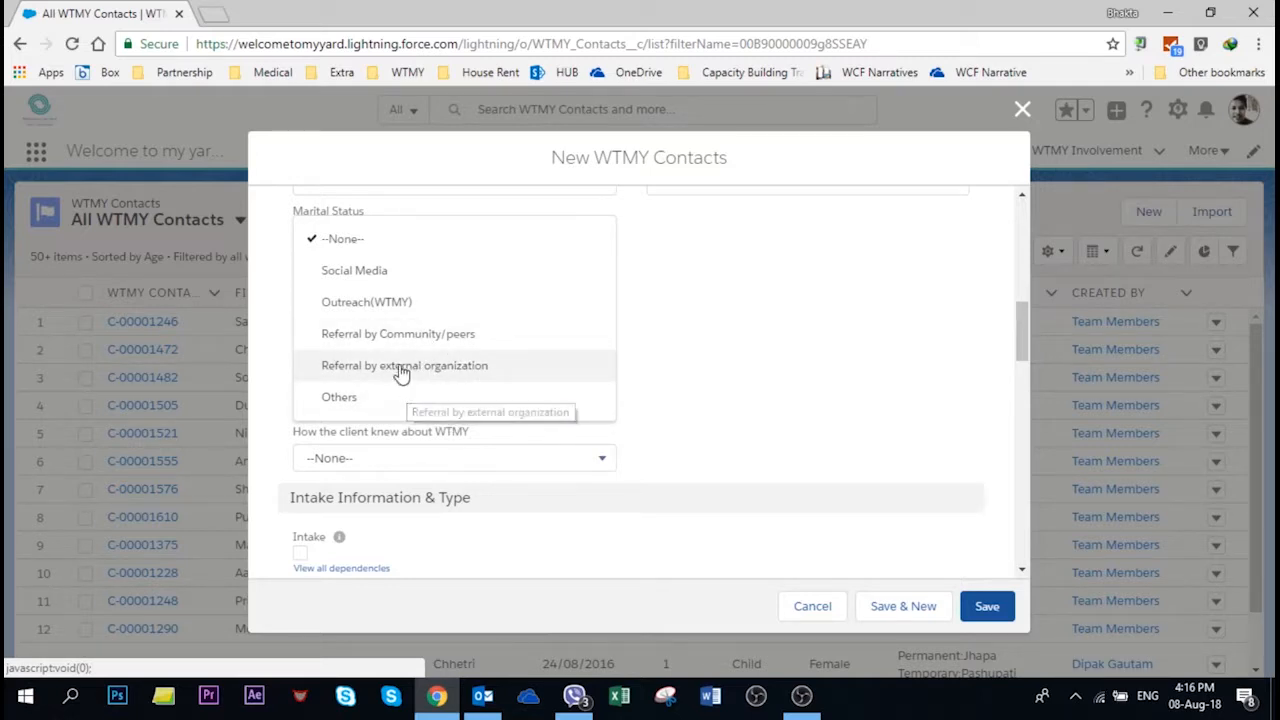
pyautogui.click(370, 274)
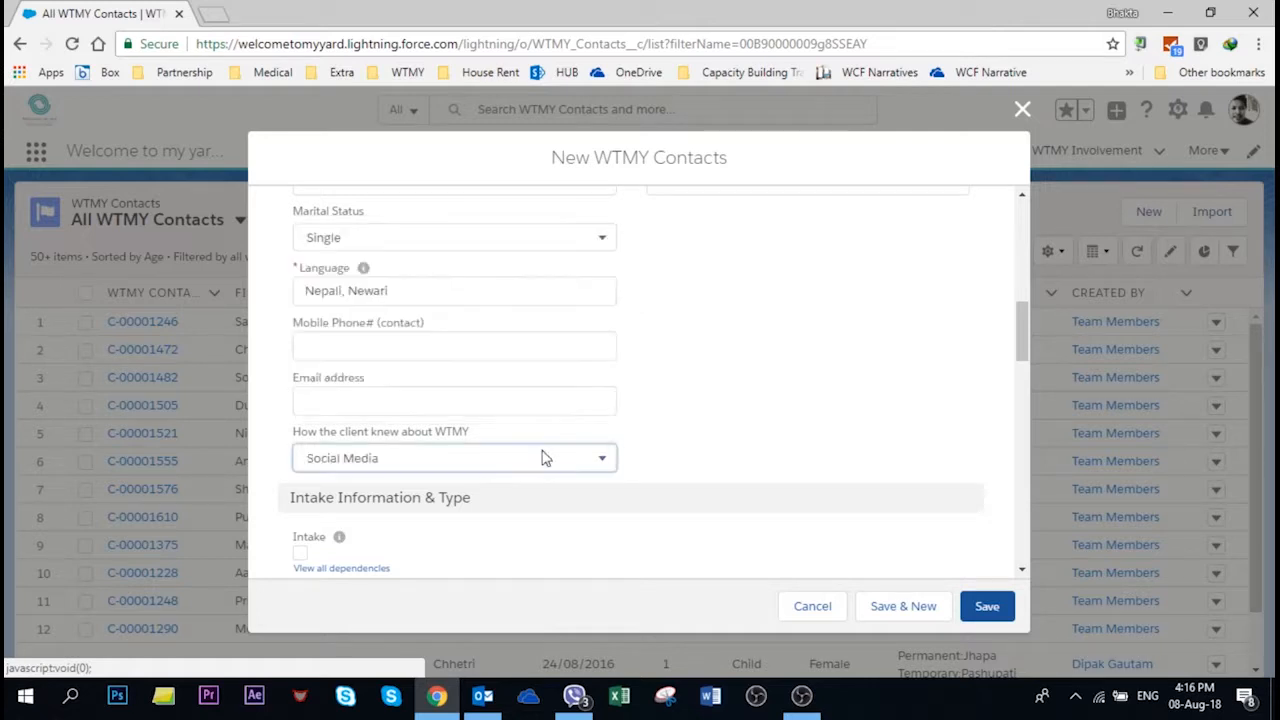
pyautogui.scroll(-2, 414, 330)
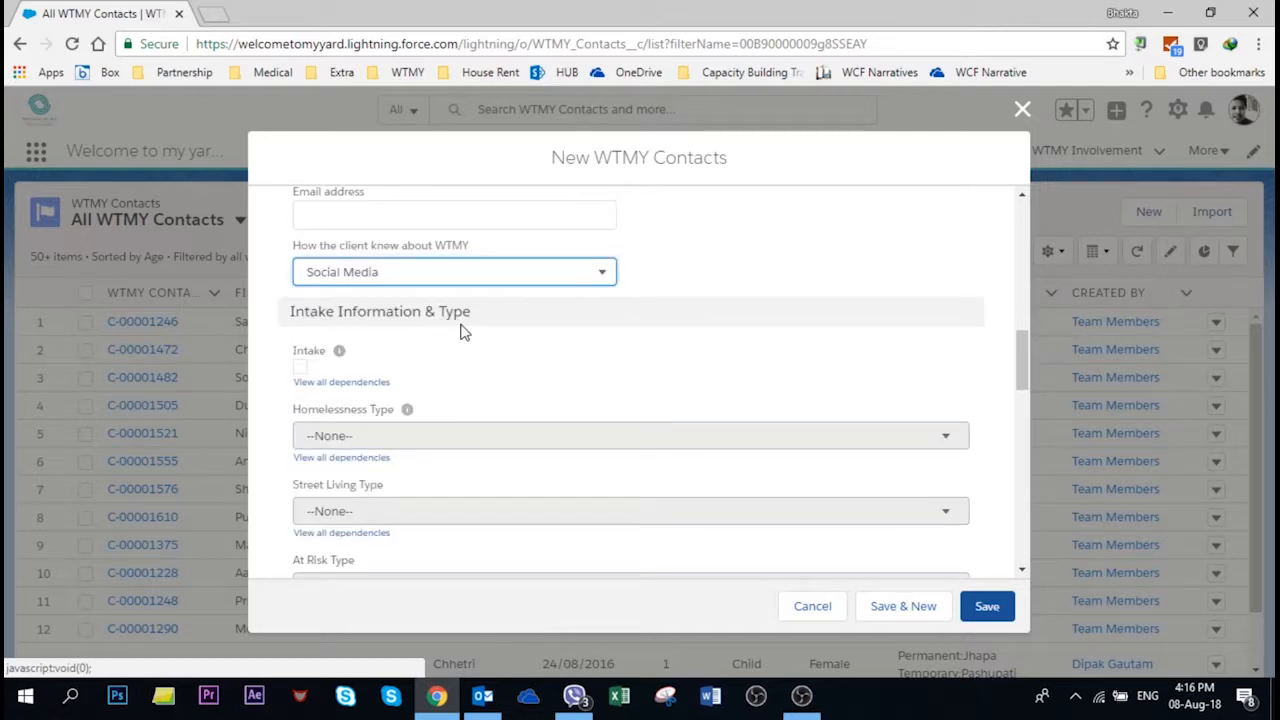
pyautogui.click(301, 368)
pyautogui.scroll(-1, 366, 440)
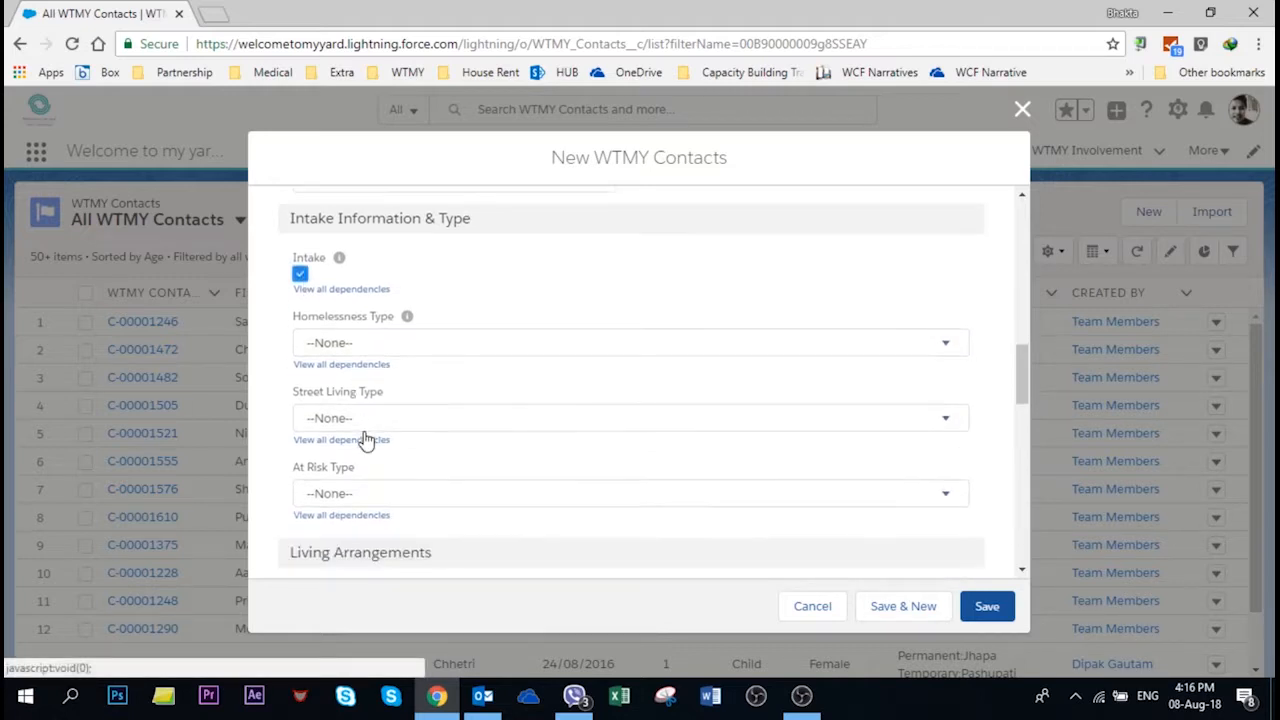
# Step: Apply dependencies Experiencing Poverty, Primary Homelessness and Street Living Children to the intake
pyautogui.click(348, 289)
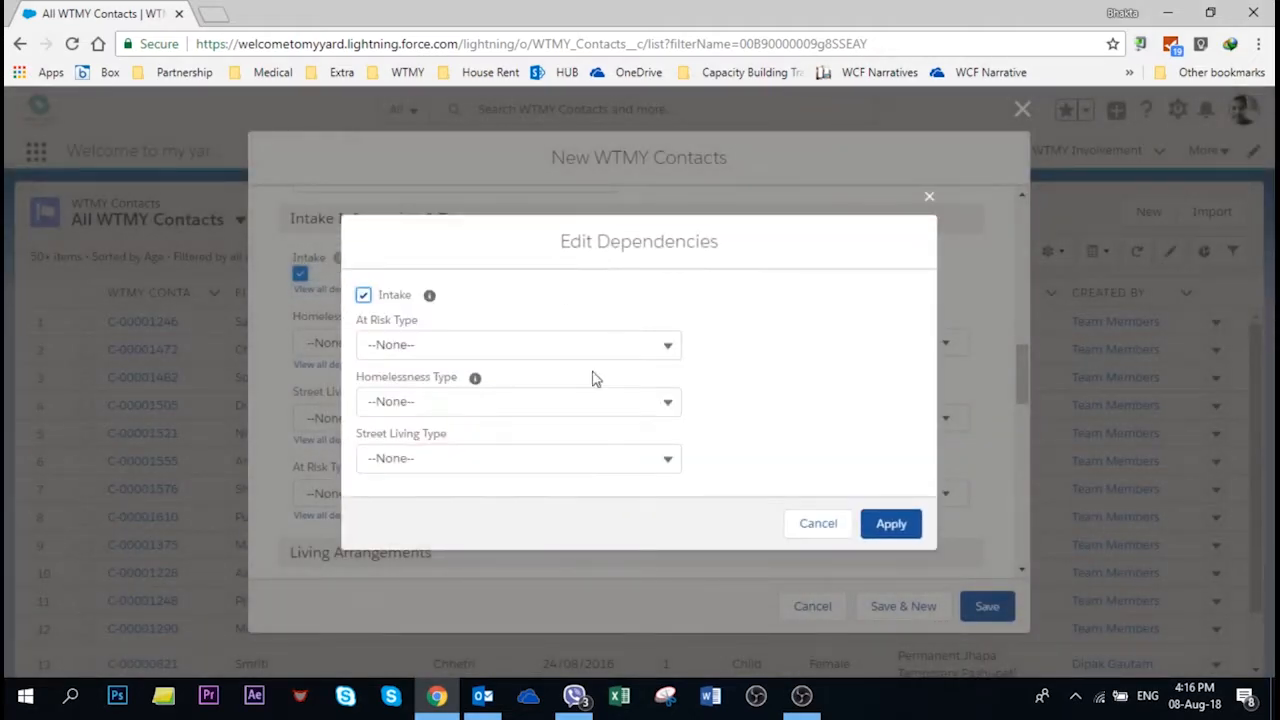
pyautogui.click(485, 349)
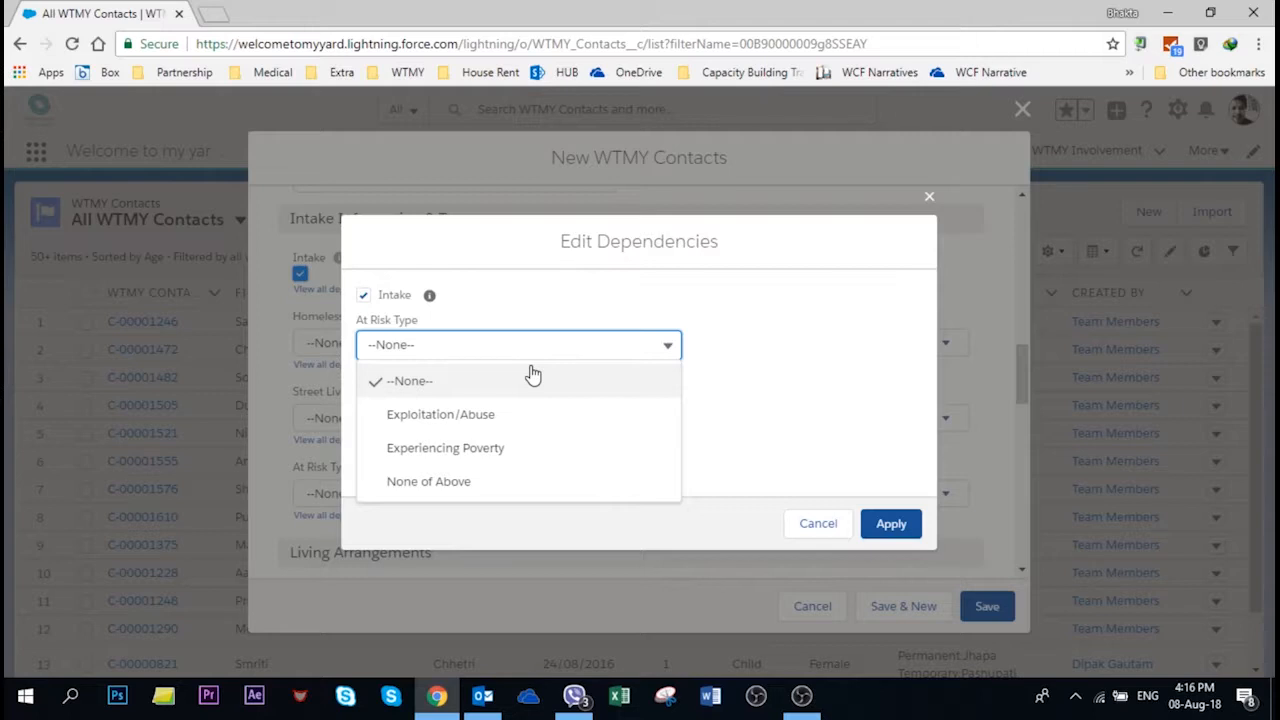
pyautogui.click(532, 449)
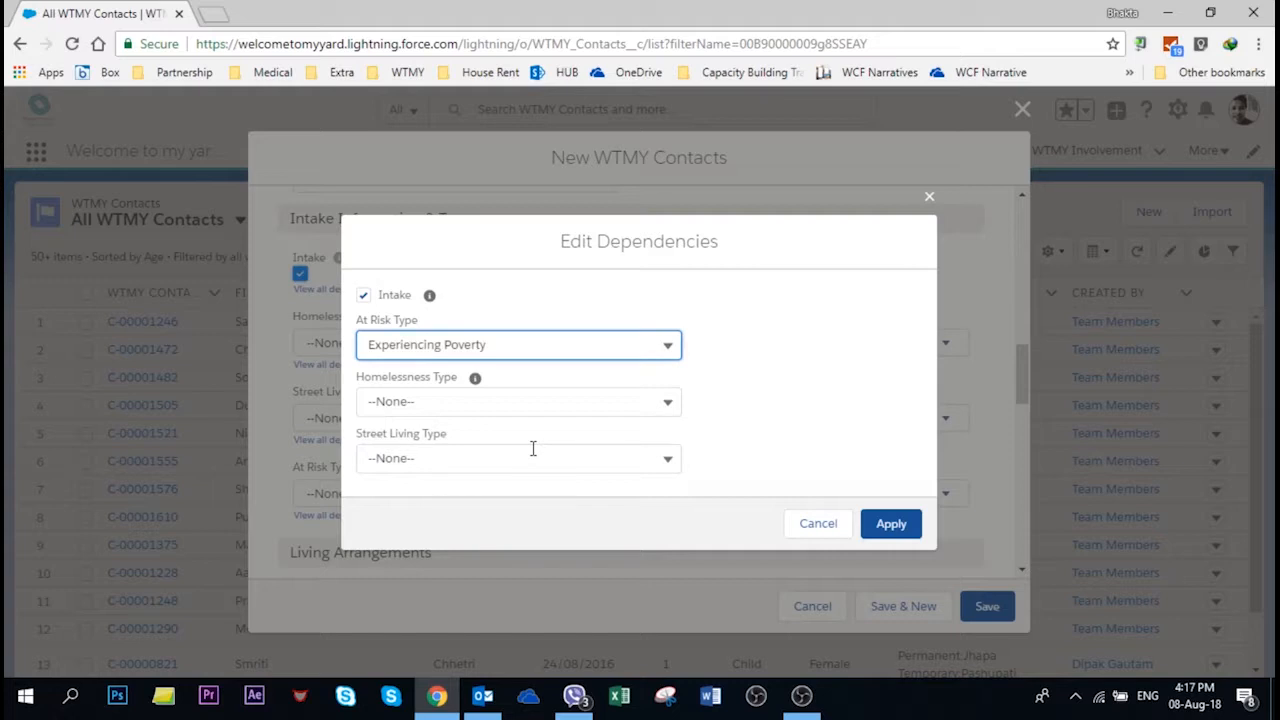
pyautogui.click(474, 405)
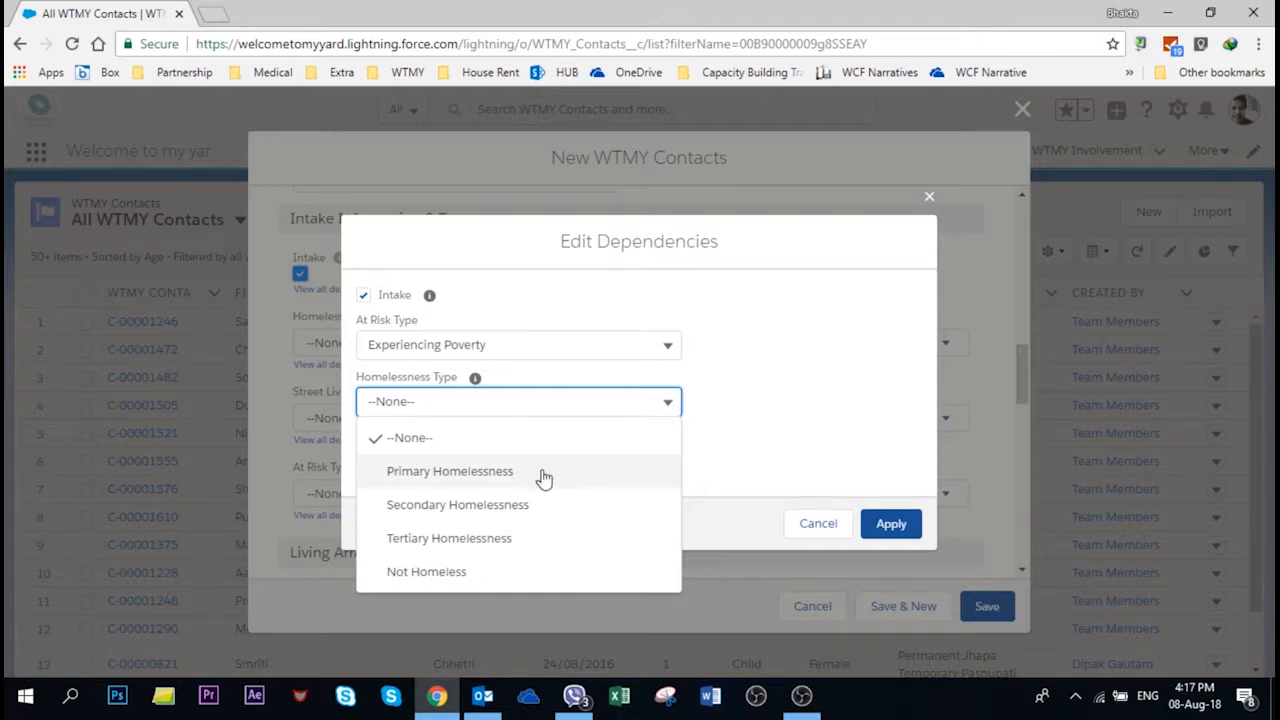
pyautogui.click(463, 478)
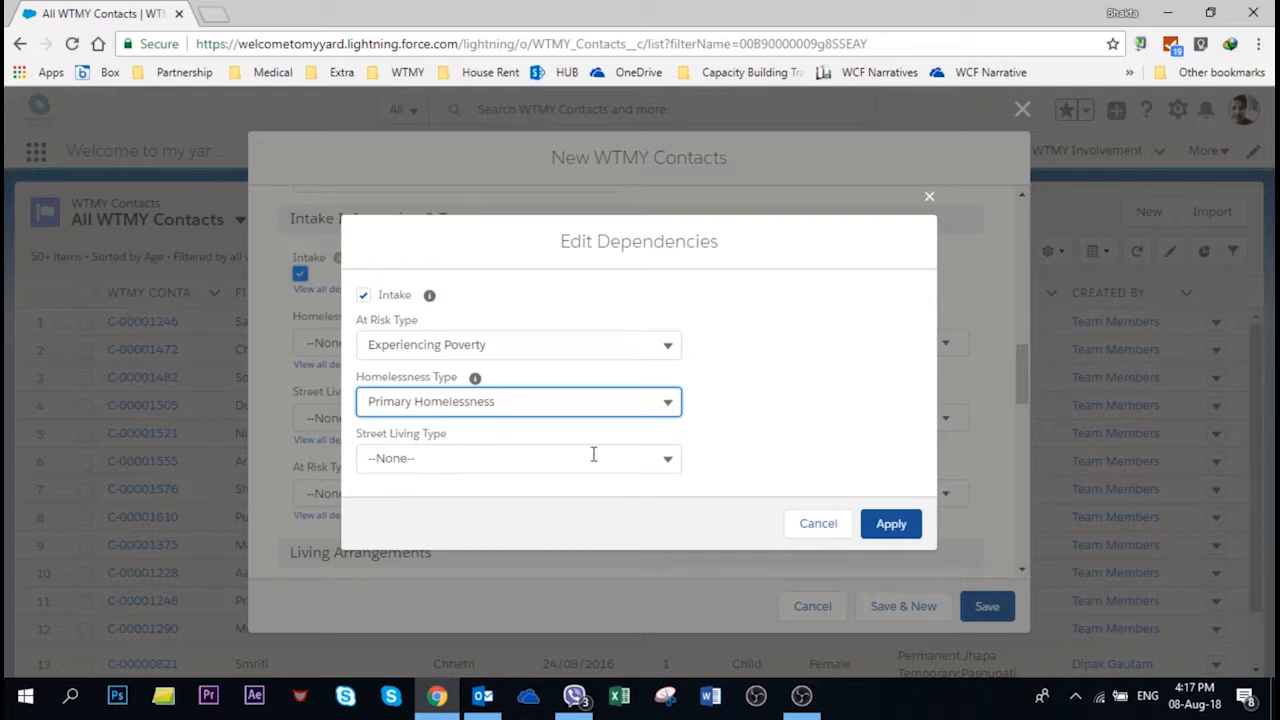
pyautogui.click(677, 458)
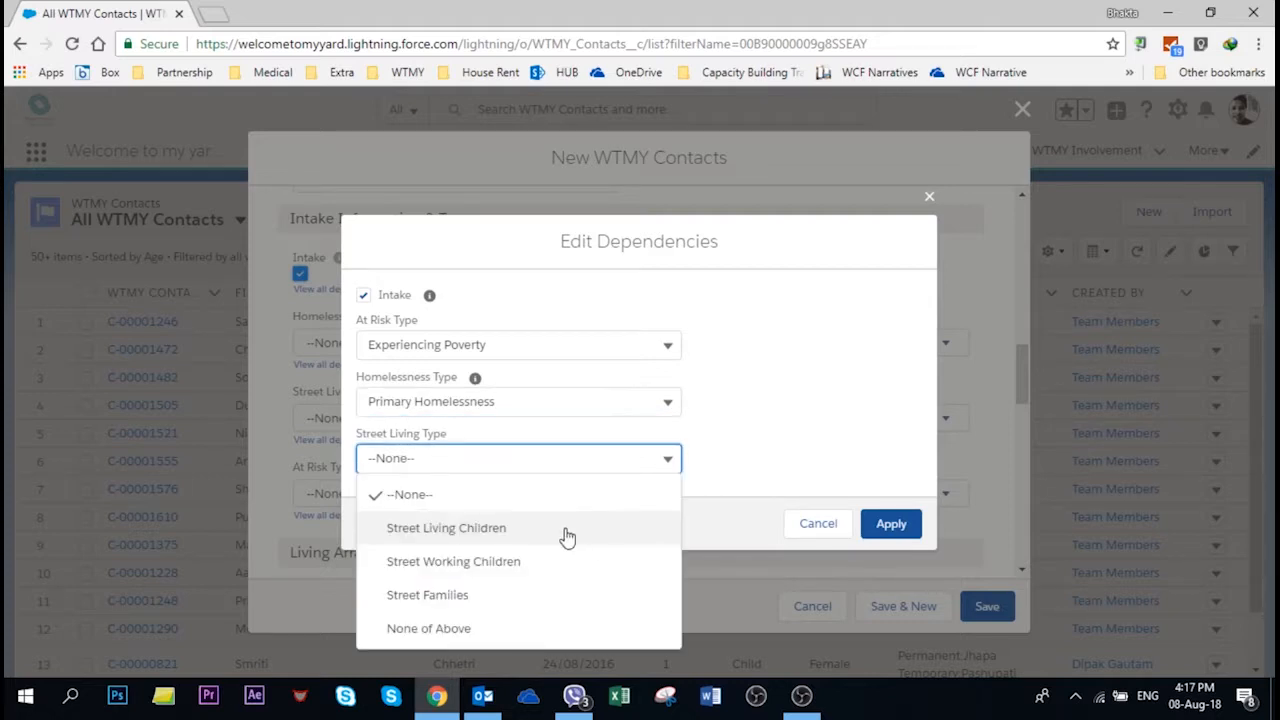
pyautogui.click(458, 540)
pyautogui.click(891, 523)
# Step: Set Living Information to 'Living alone', leaving Living Arrangement Details empty
pyautogui.scroll(1, 828, 540)
pyautogui.scroll(-3, 828, 540)
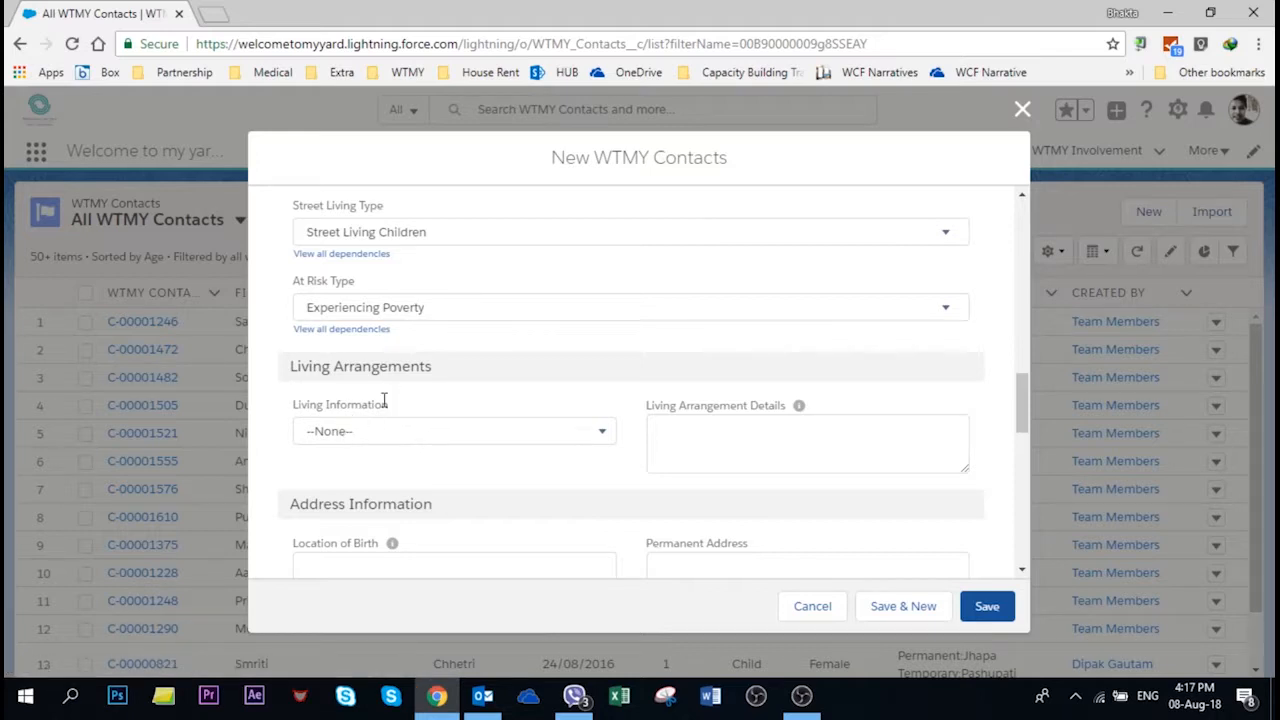
pyautogui.click(607, 441)
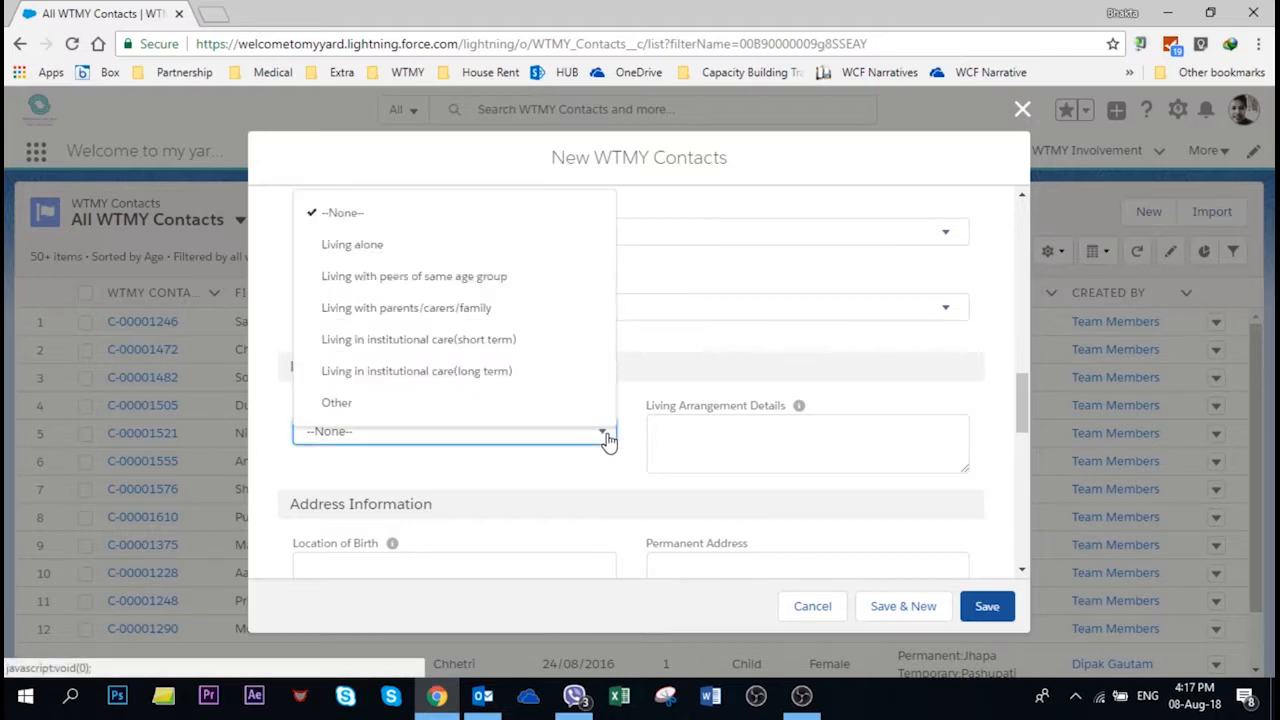
pyautogui.click(355, 245)
pyautogui.scroll(-1, 718, 413)
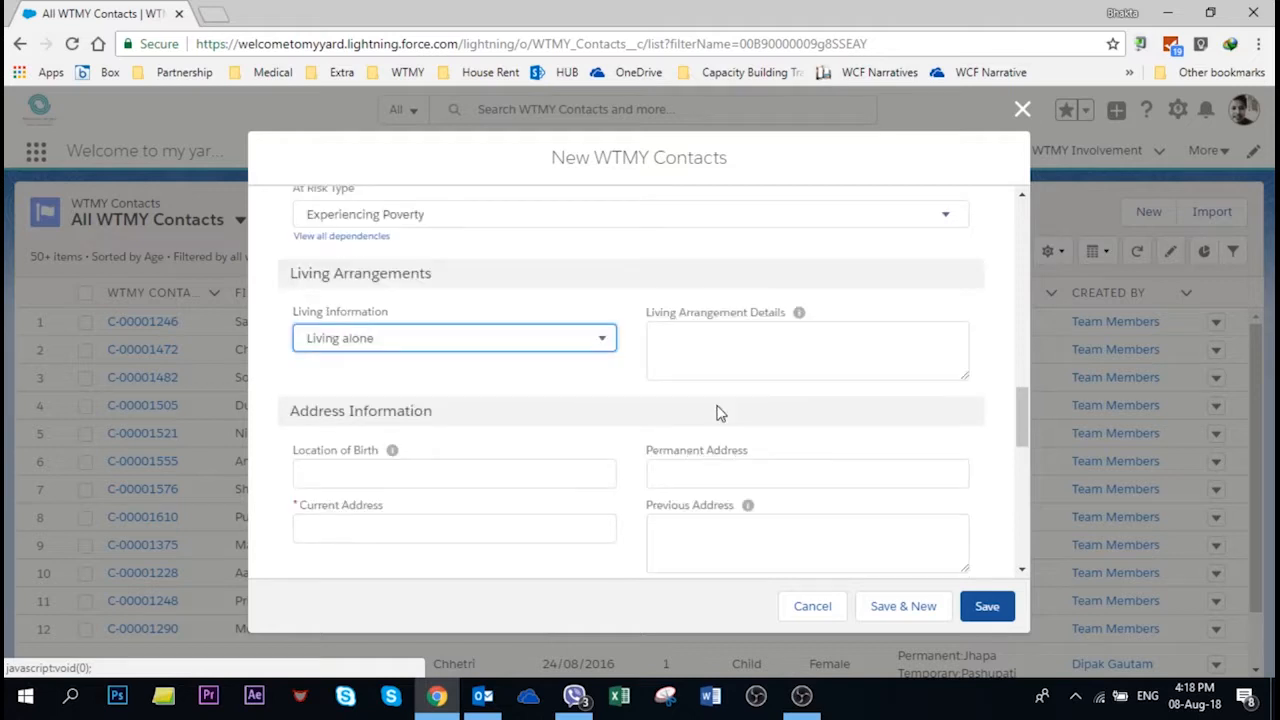
pyautogui.click(734, 357)
pyautogui.moveTo(800, 317)
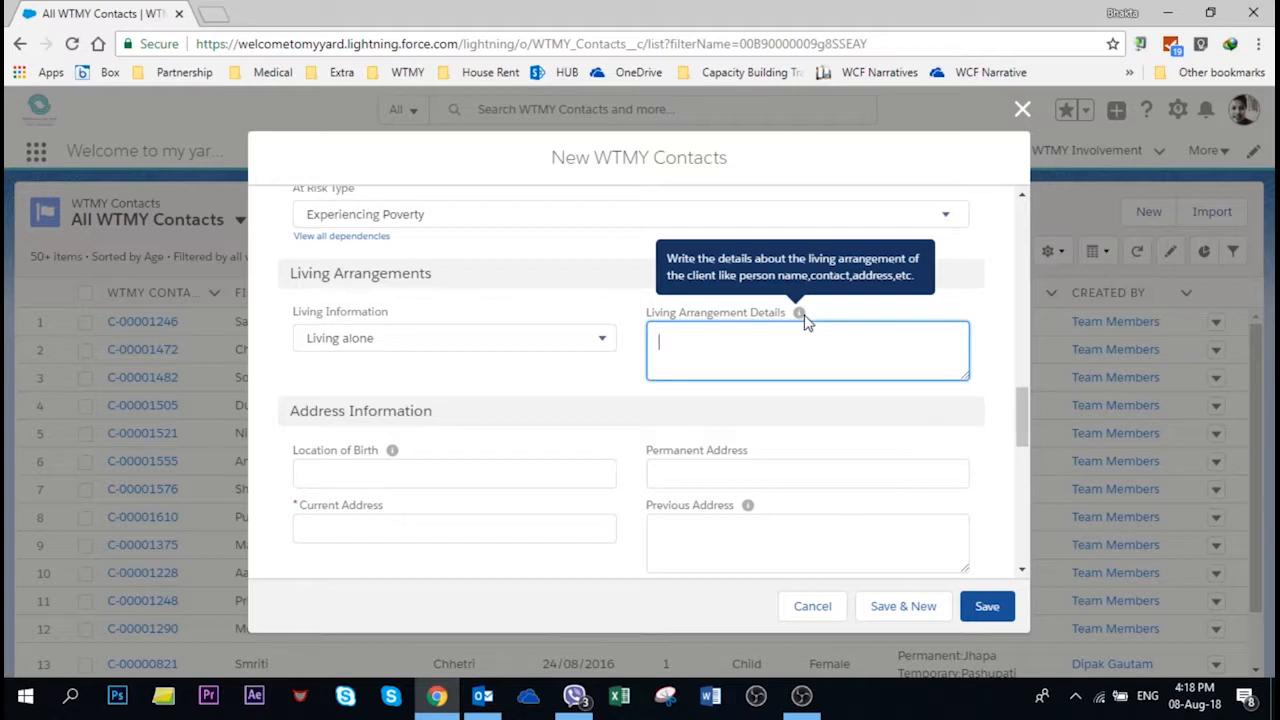
# Step: Enter Pokhara as both the place of birth and the permanent address
pyautogui.scroll(-2, 706, 349)
pyautogui.click(322, 289)
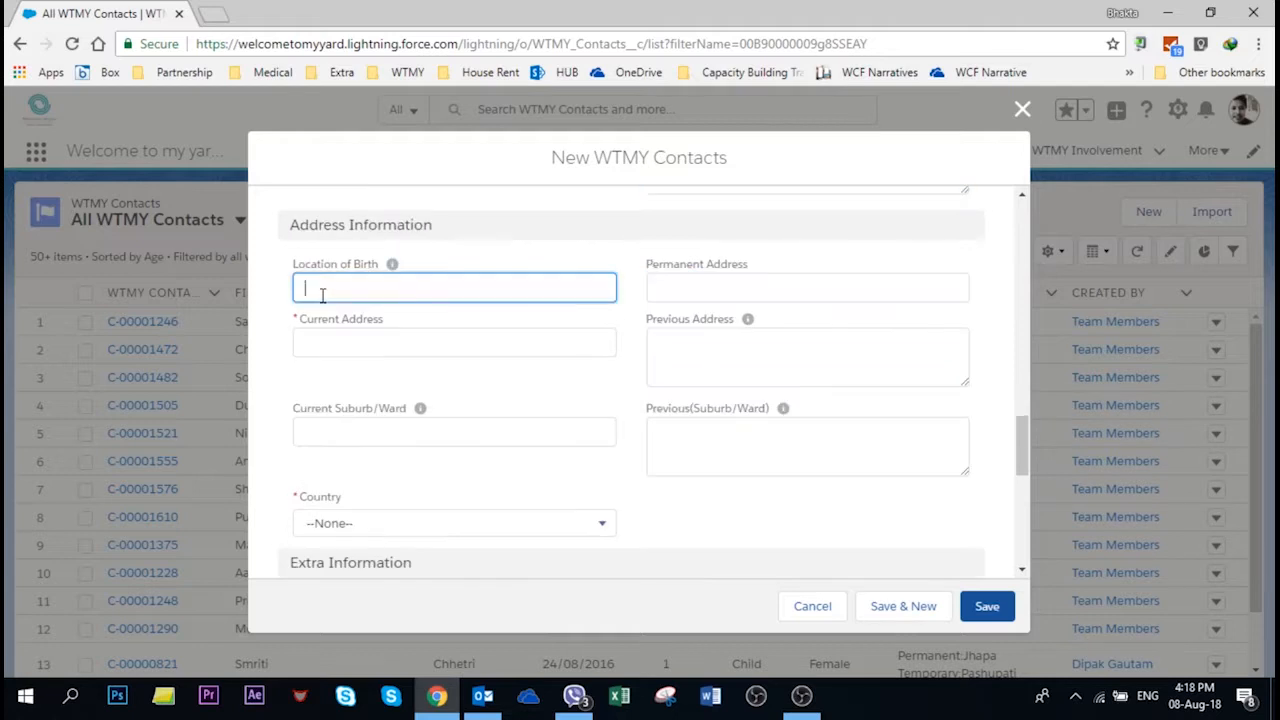
pyautogui.write('Pokhara')
pyautogui.press('Tab')
pyautogui.write('Pokhara')
# Step: Set the current address to Pashupati and the previous address to Pokhara
pyautogui.press('Tab')
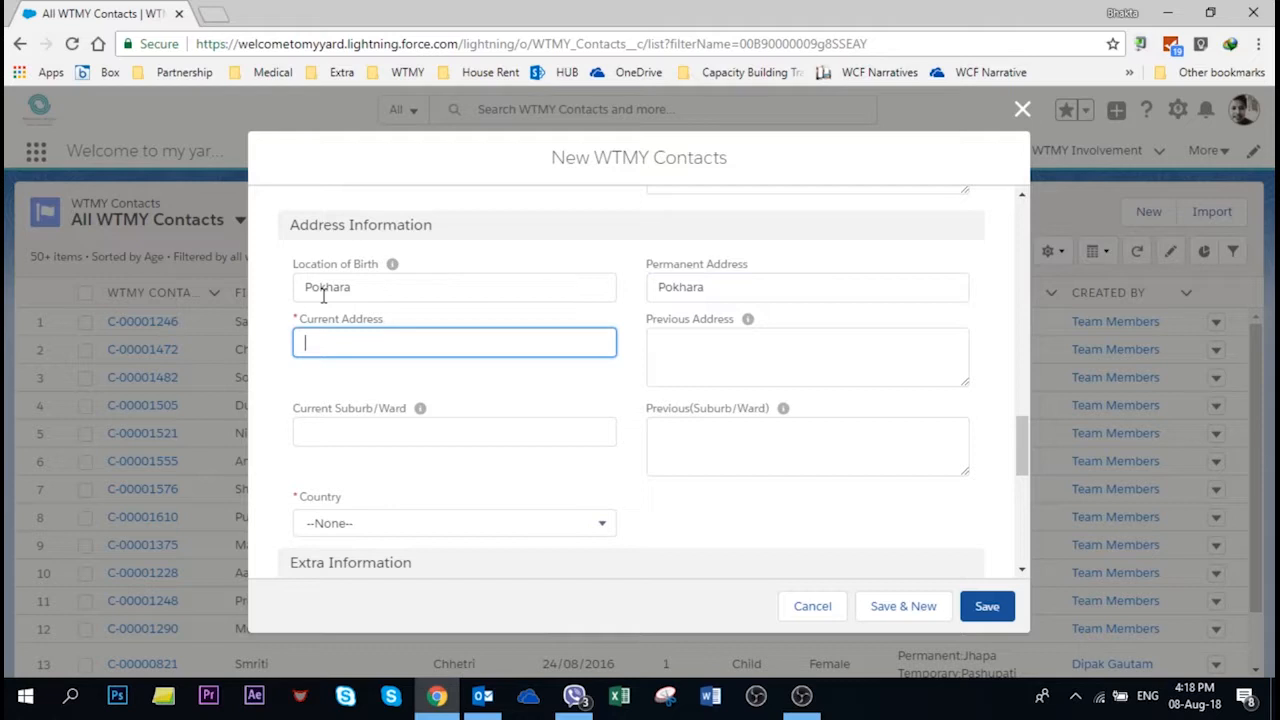
pyautogui.write('Pashupati')
pyautogui.press('Tab')
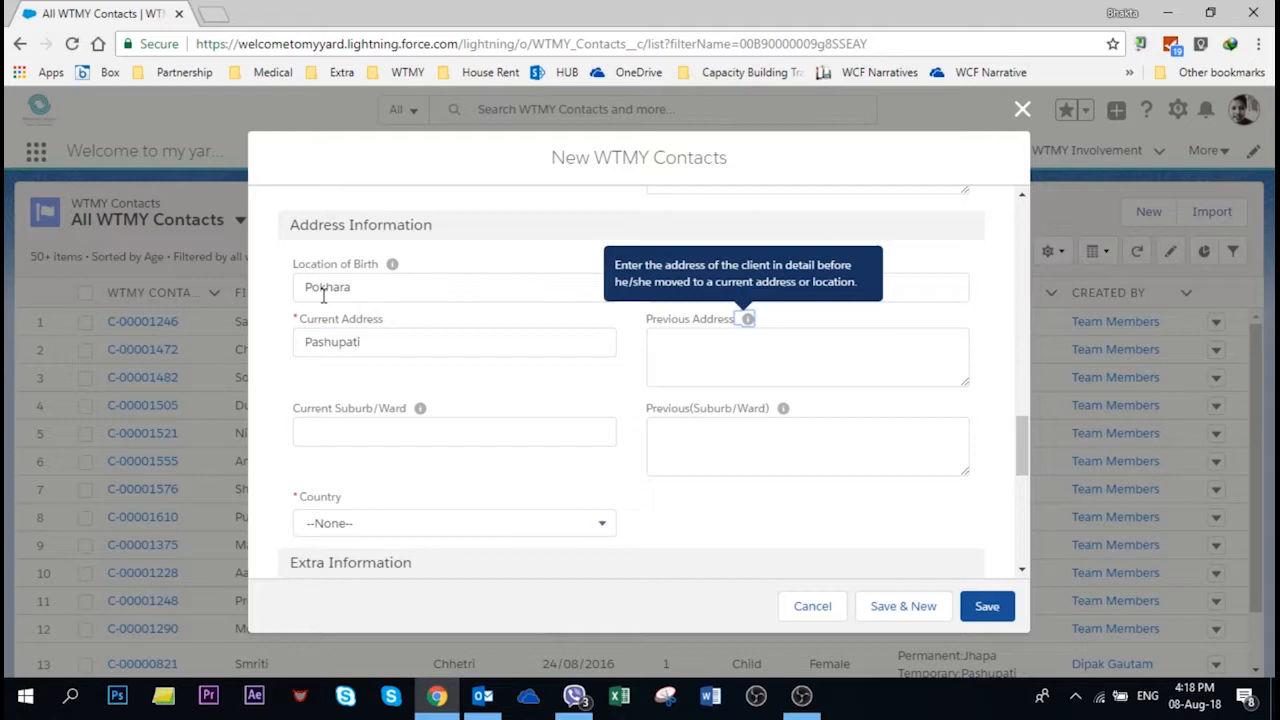
pyautogui.click(745, 367)
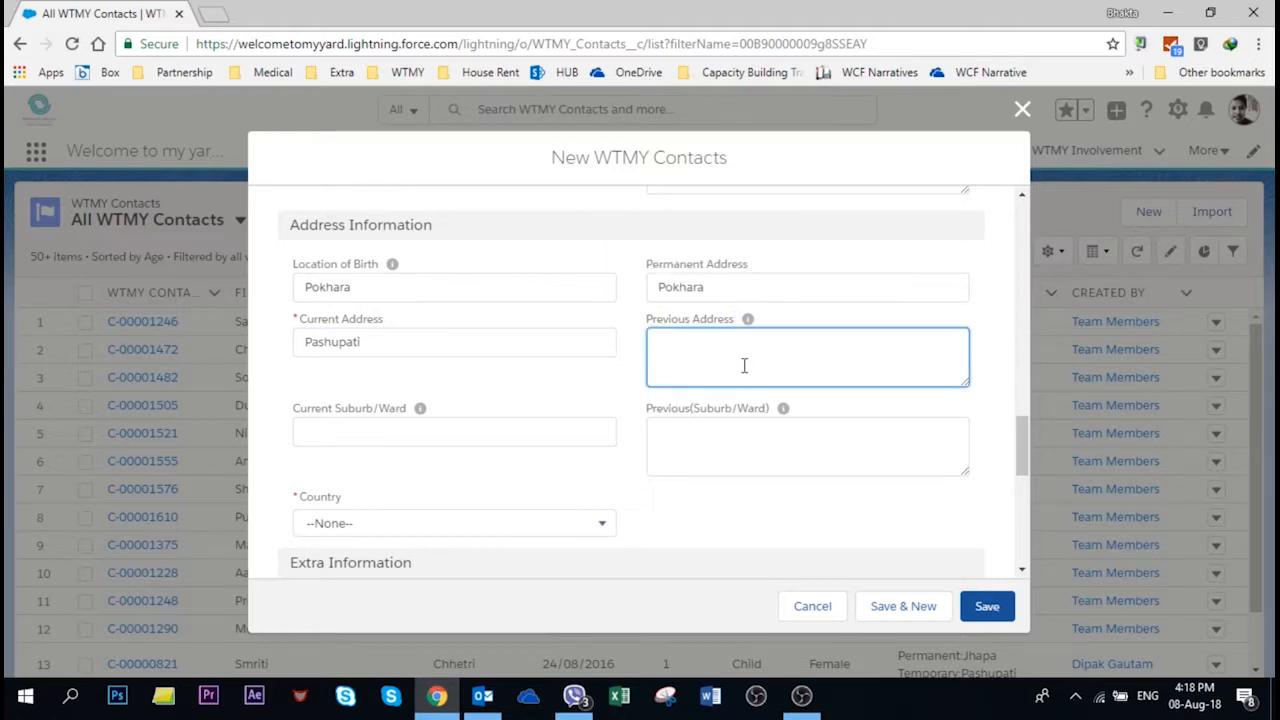
pyautogui.write('Pokhara')
pyautogui.press('Tab')
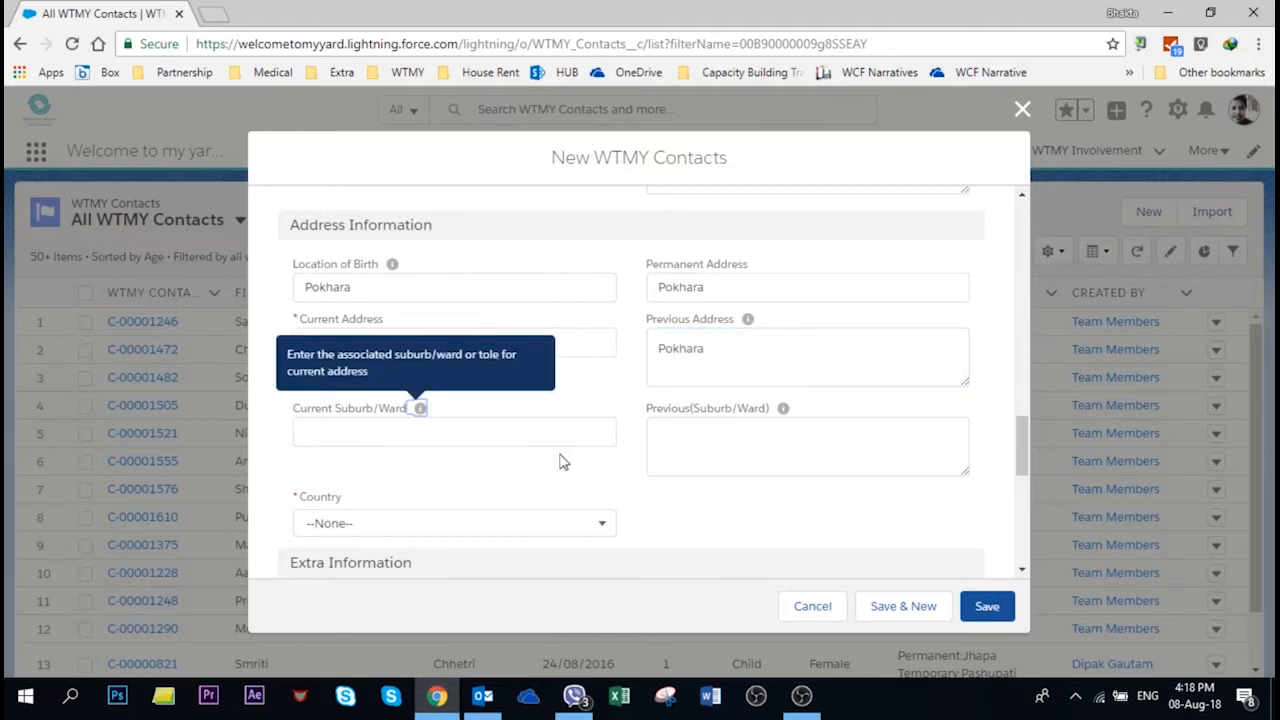
# Step: Pass over the suburb/ward fields and choose Nepal as the country
pyautogui.scroll(-2, 616, 462)
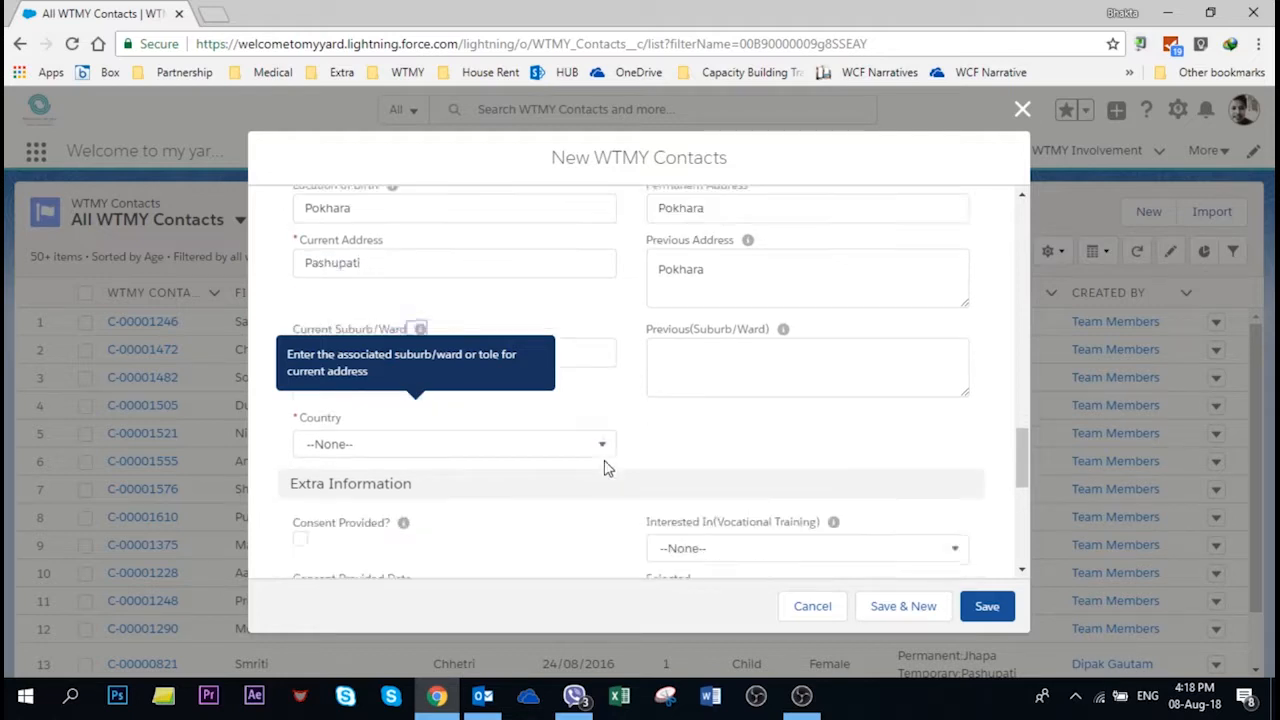
pyautogui.click(465, 251)
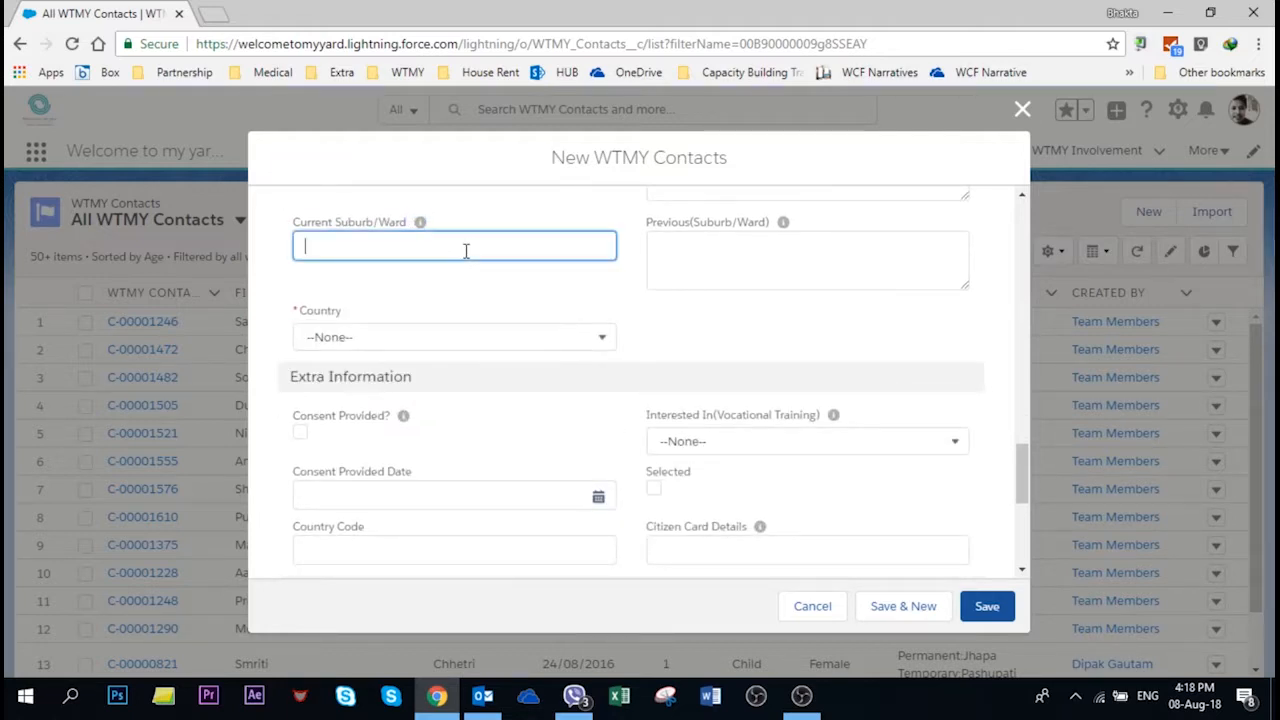
pyautogui.scroll(1, 514, 291)
pyautogui.click(743, 360)
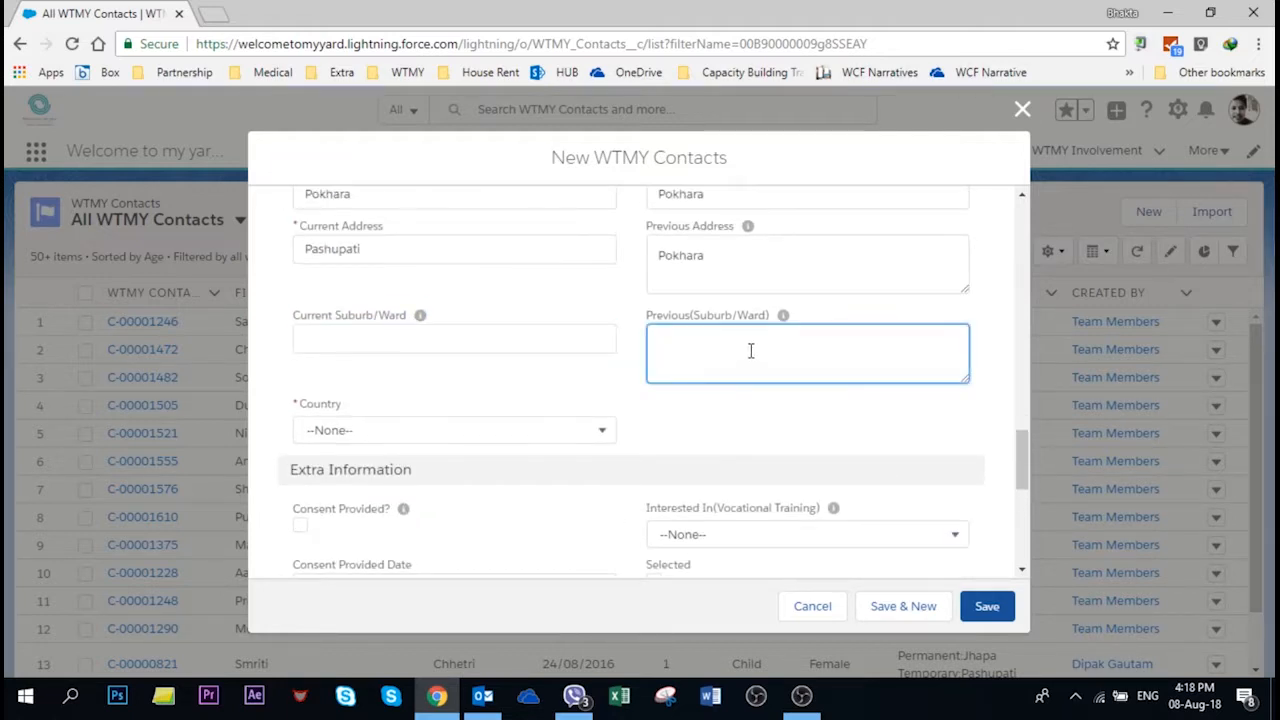
pyautogui.click(427, 438)
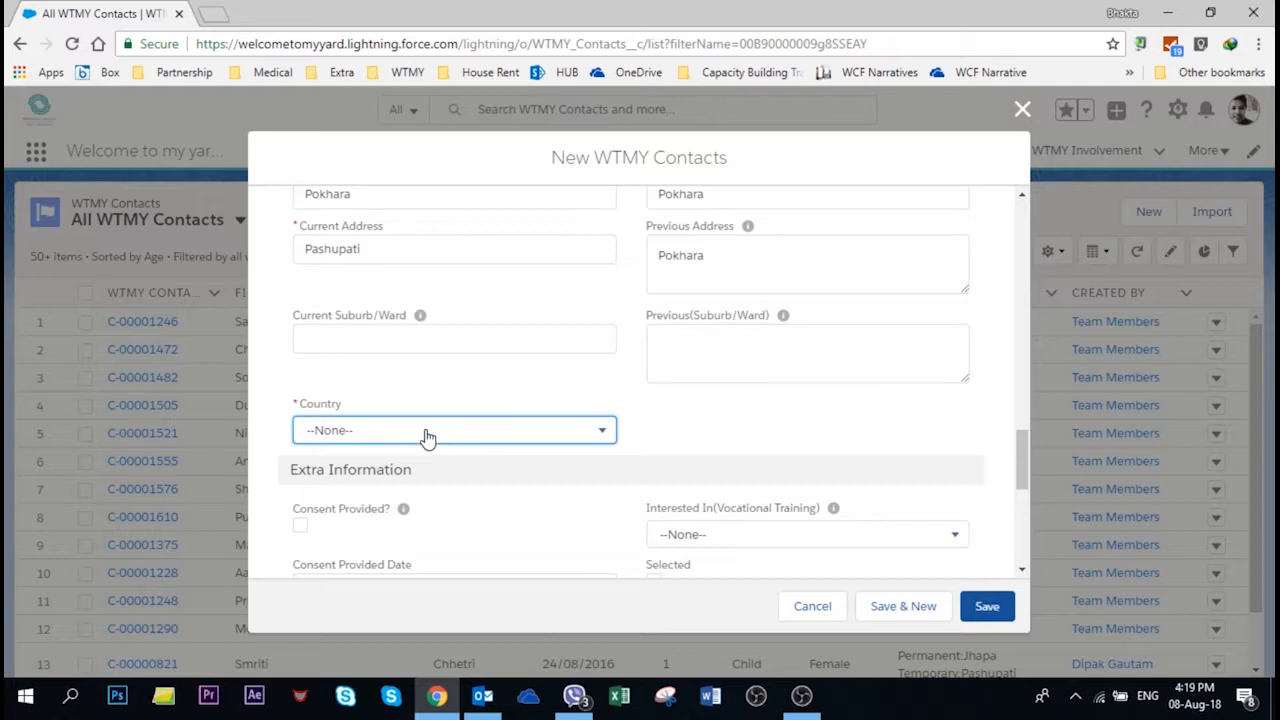
pyautogui.click(604, 436)
pyautogui.write('ne')
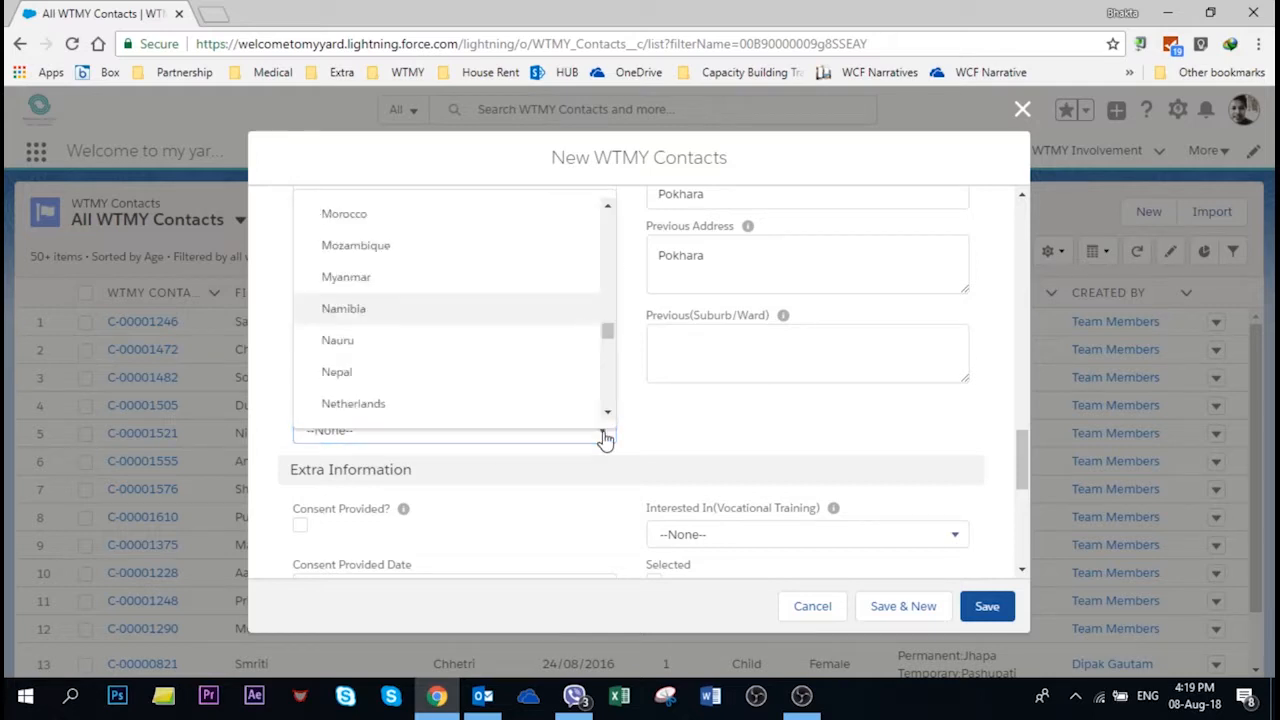
pyautogui.press('Return')
pyautogui.scroll(-1, 320, 394)
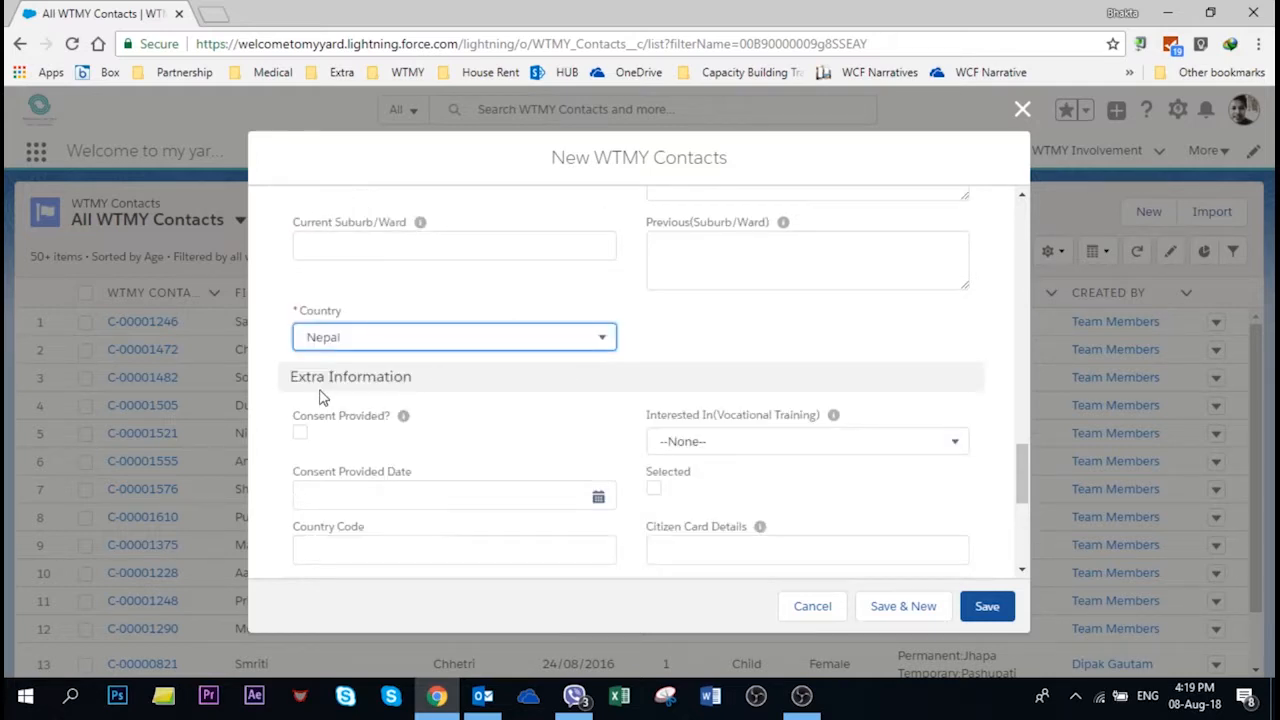
pyautogui.scroll(-2, 430, 412)
pyautogui.scroll(-1, 427, 412)
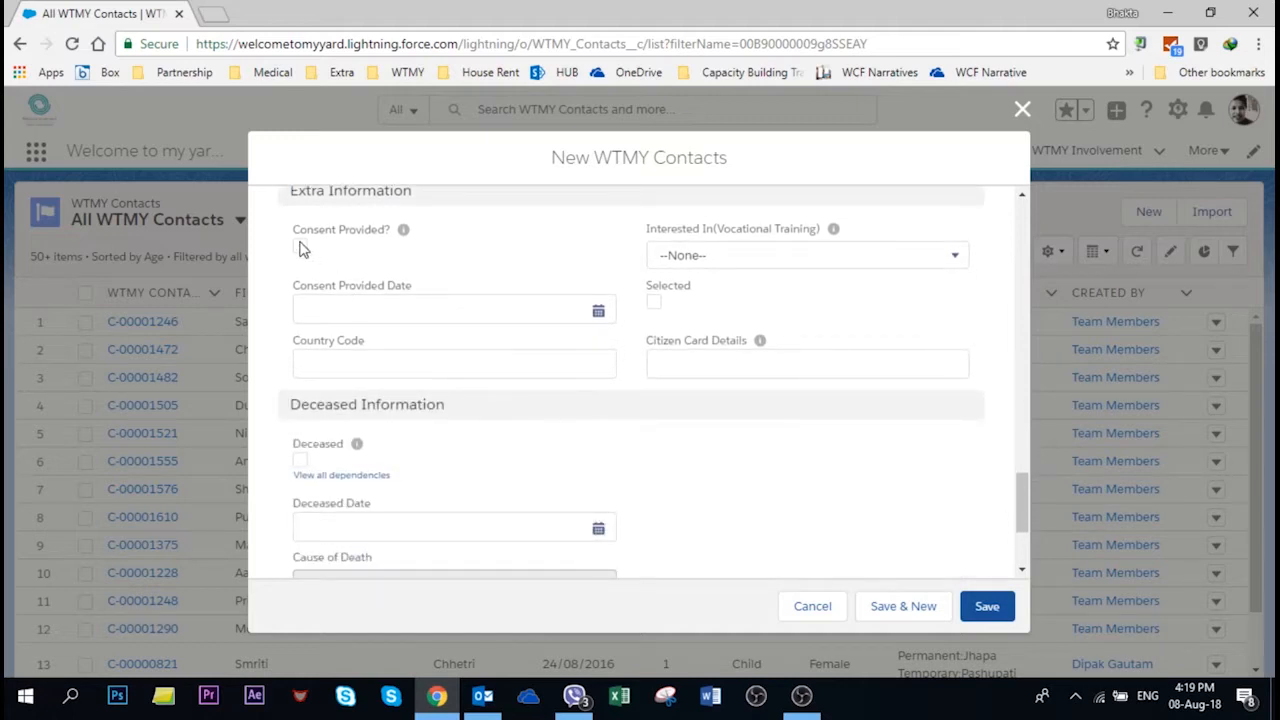
# Step: Mark consent as provided with a consent date of 8/08/2018
pyautogui.click(301, 247)
pyautogui.click(598, 313)
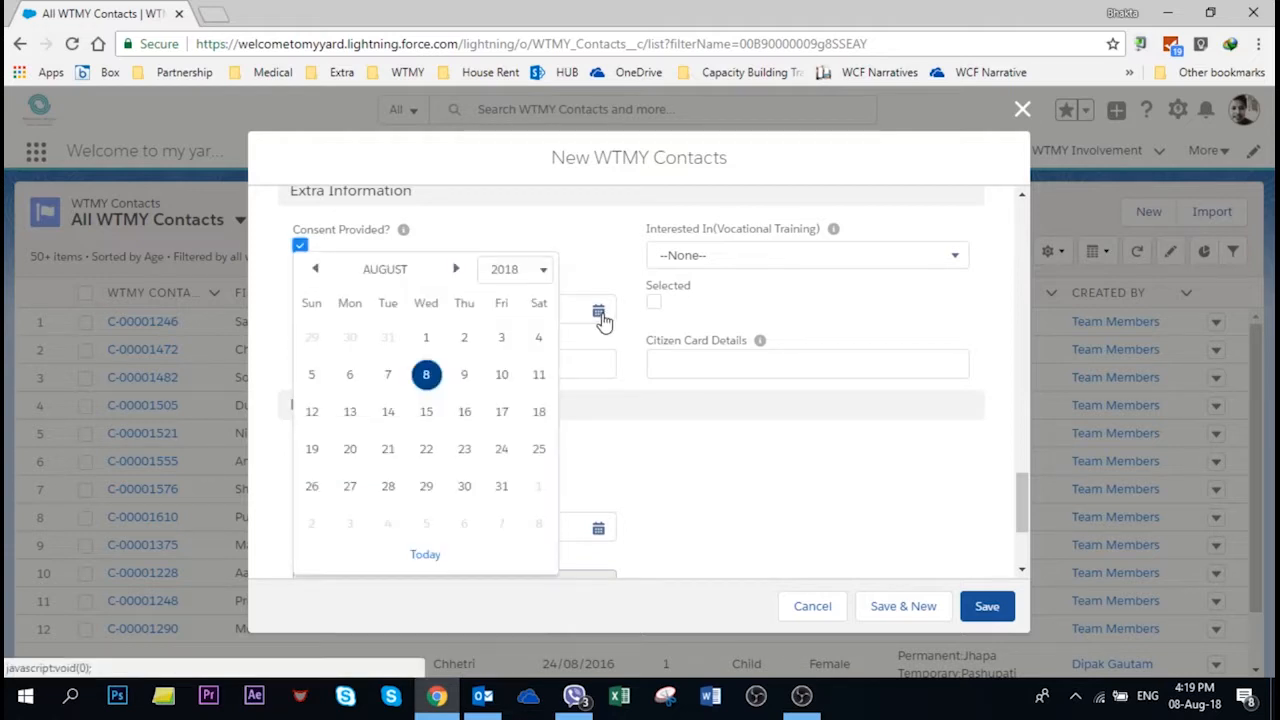
pyautogui.click(428, 372)
pyautogui.click(398, 362)
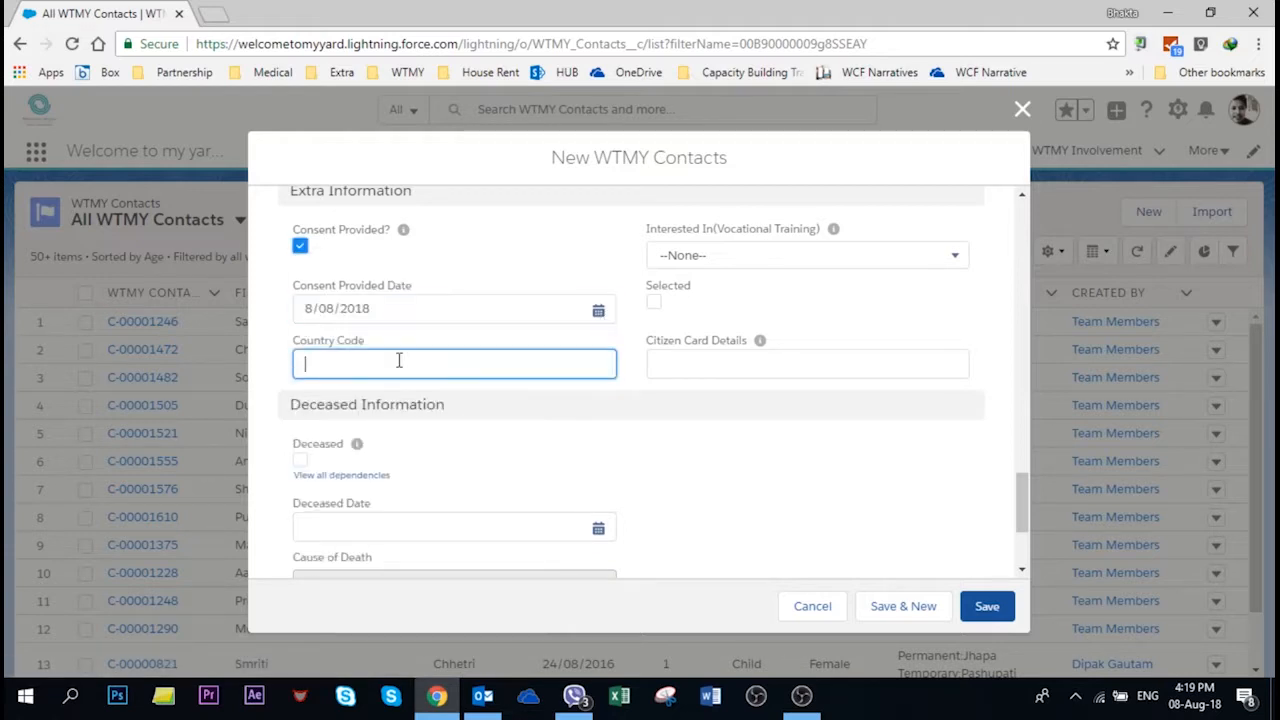
# Step: Set the vocational training interest to Tailoring, tick Selected, and leave citizen card details empty
pyautogui.click(778, 260)
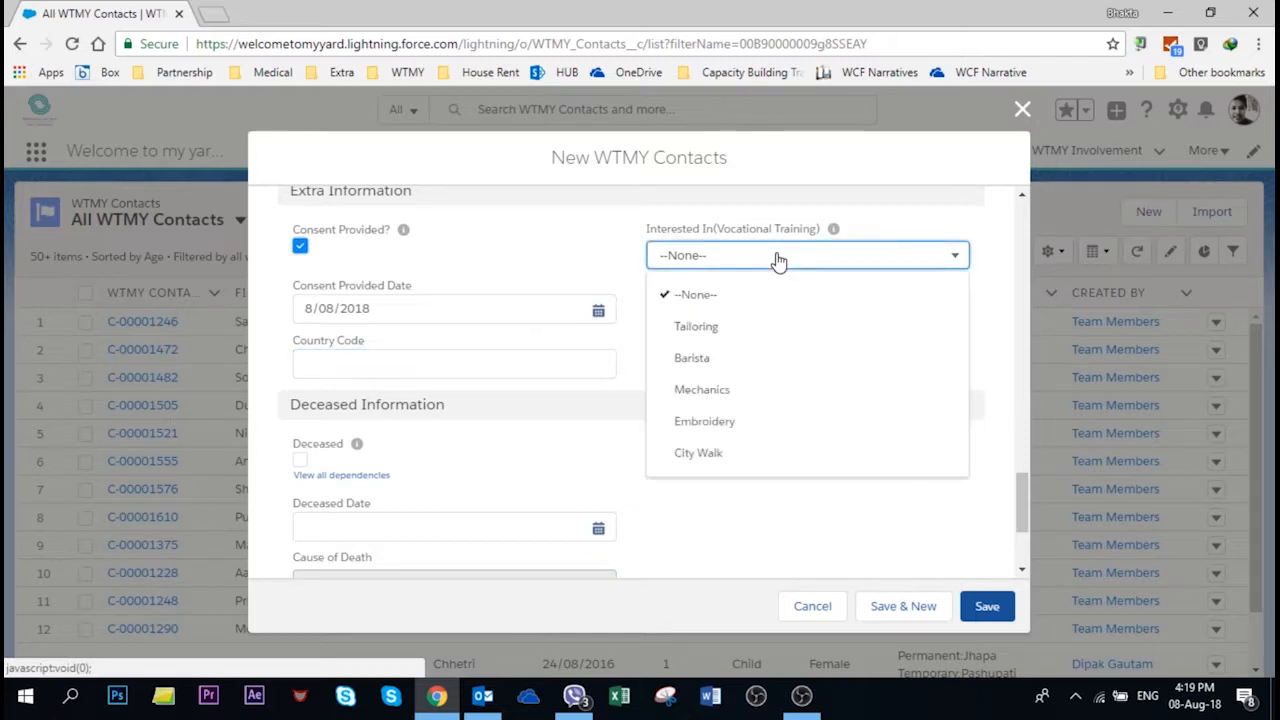
pyautogui.click(704, 329)
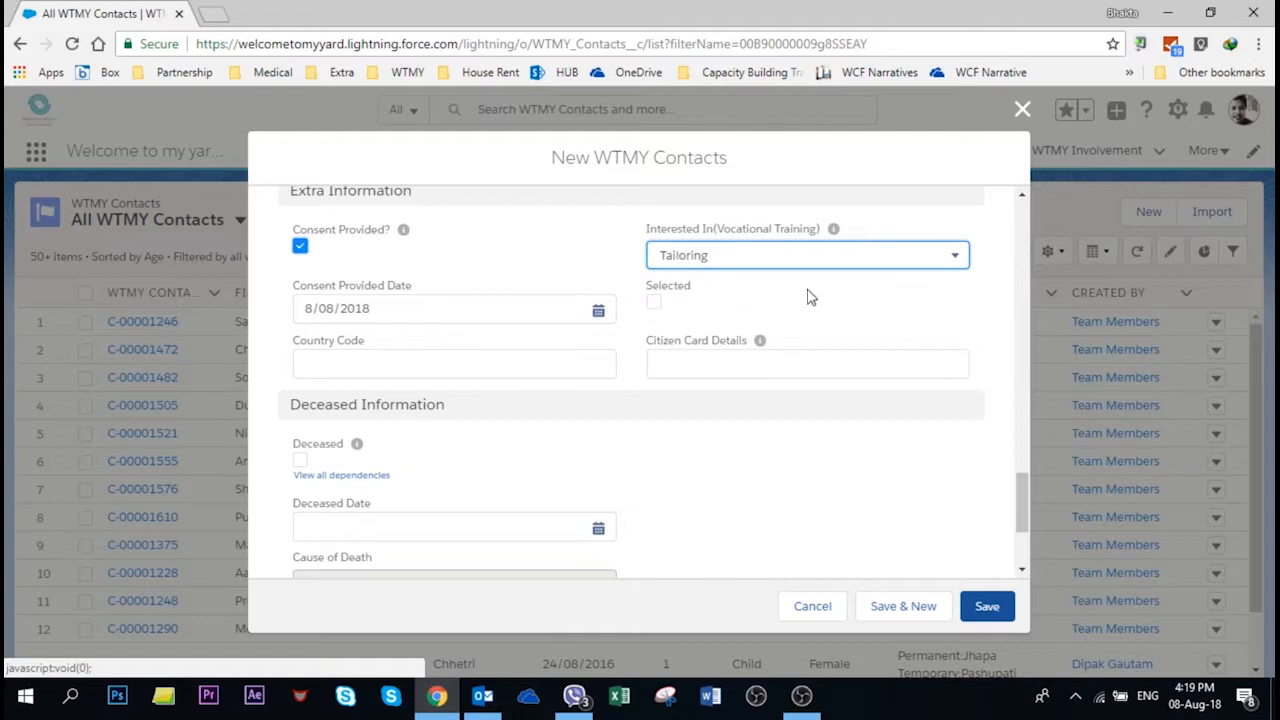
pyautogui.click(654, 302)
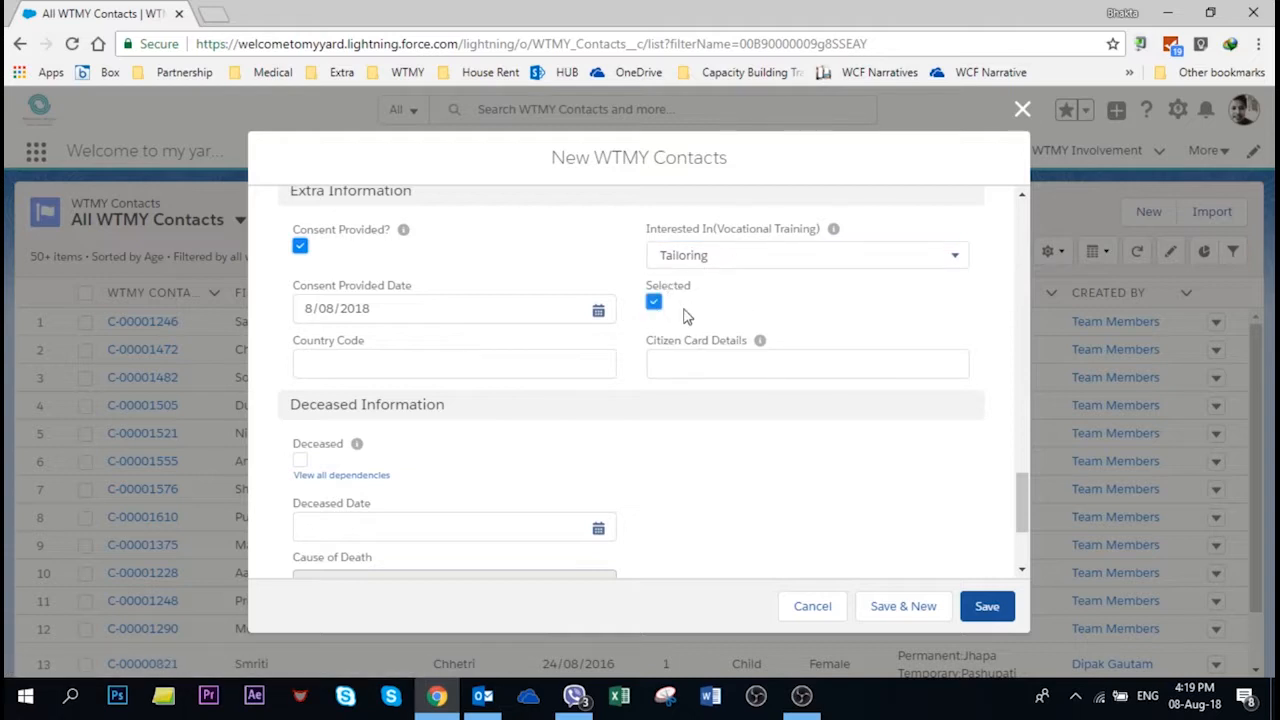
pyautogui.scroll(-2, 687, 316)
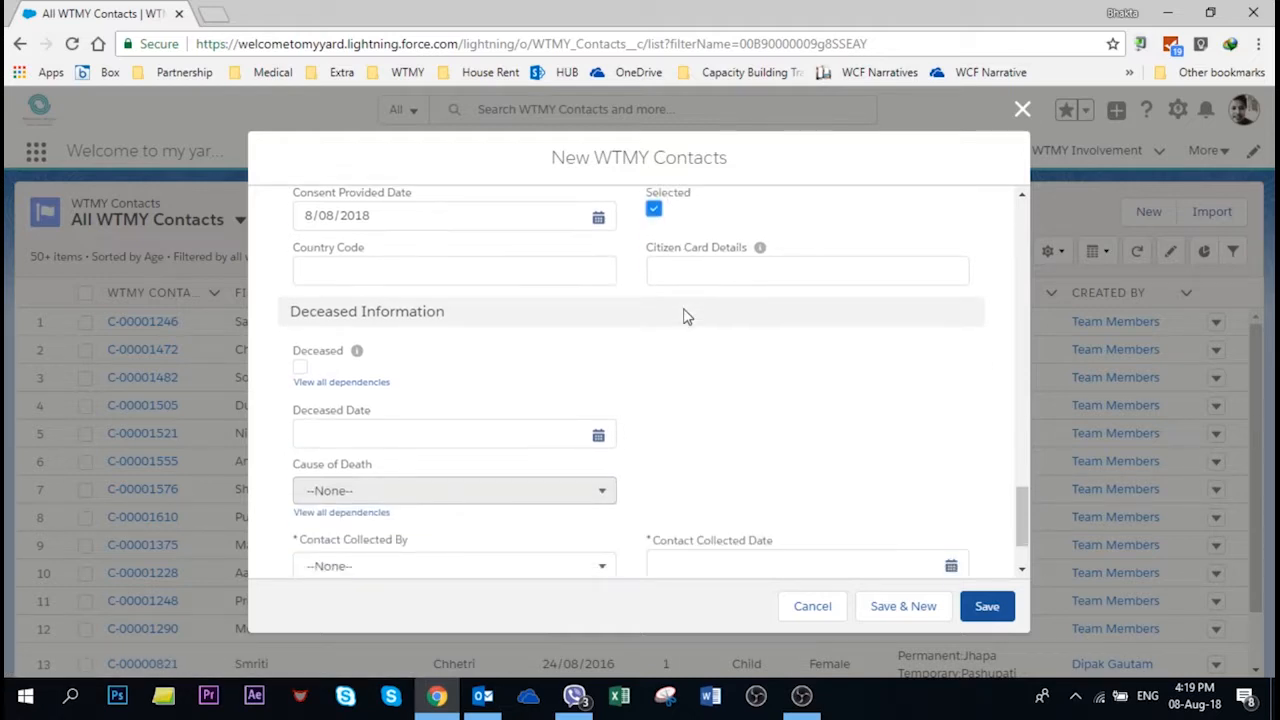
pyautogui.click(735, 273)
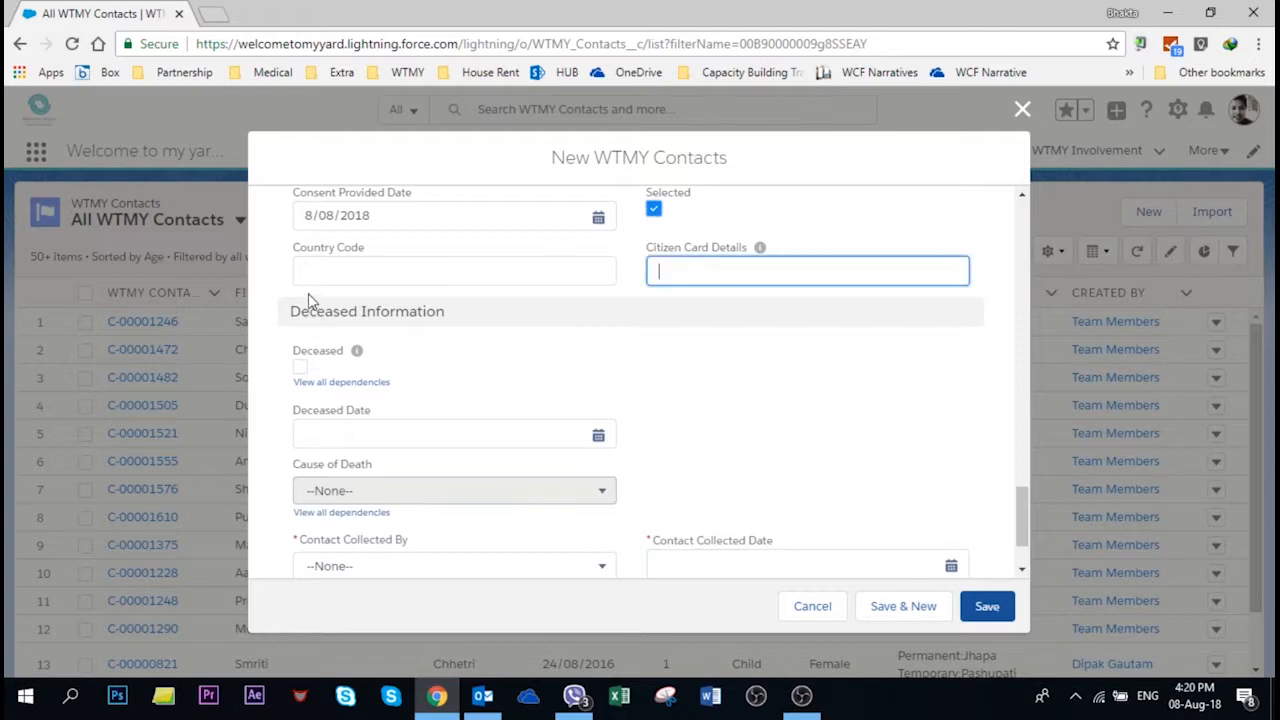
pyautogui.click(334, 304)
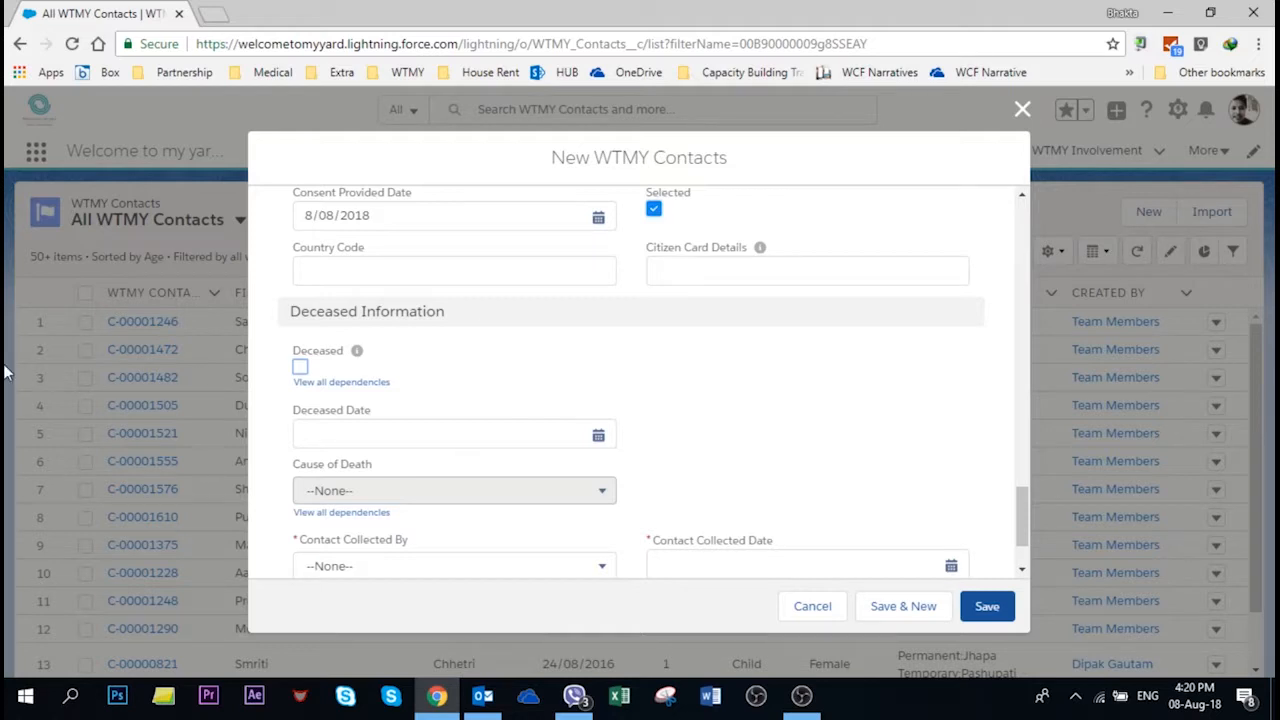
# Step: Set Contact Collected By to Education Team Lead and choose the collecting staff member
pyautogui.scroll(-1, 430, 485)
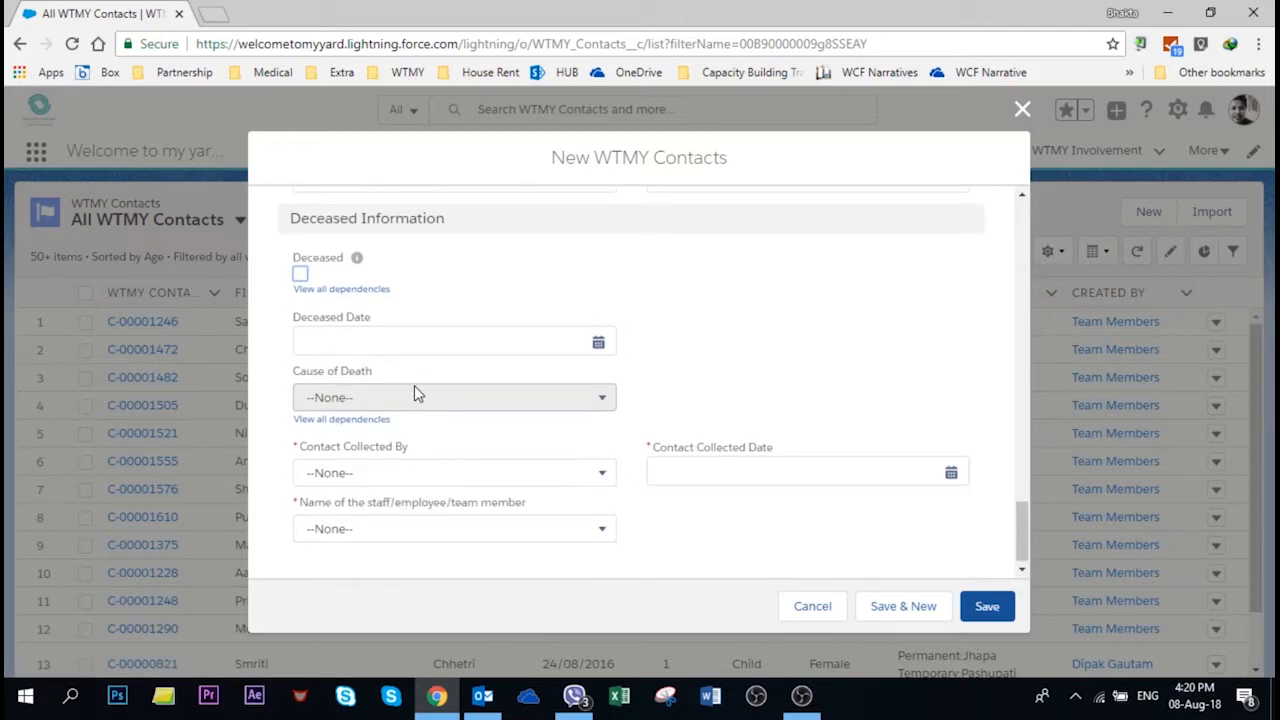
pyautogui.scroll(-1, 505, 348)
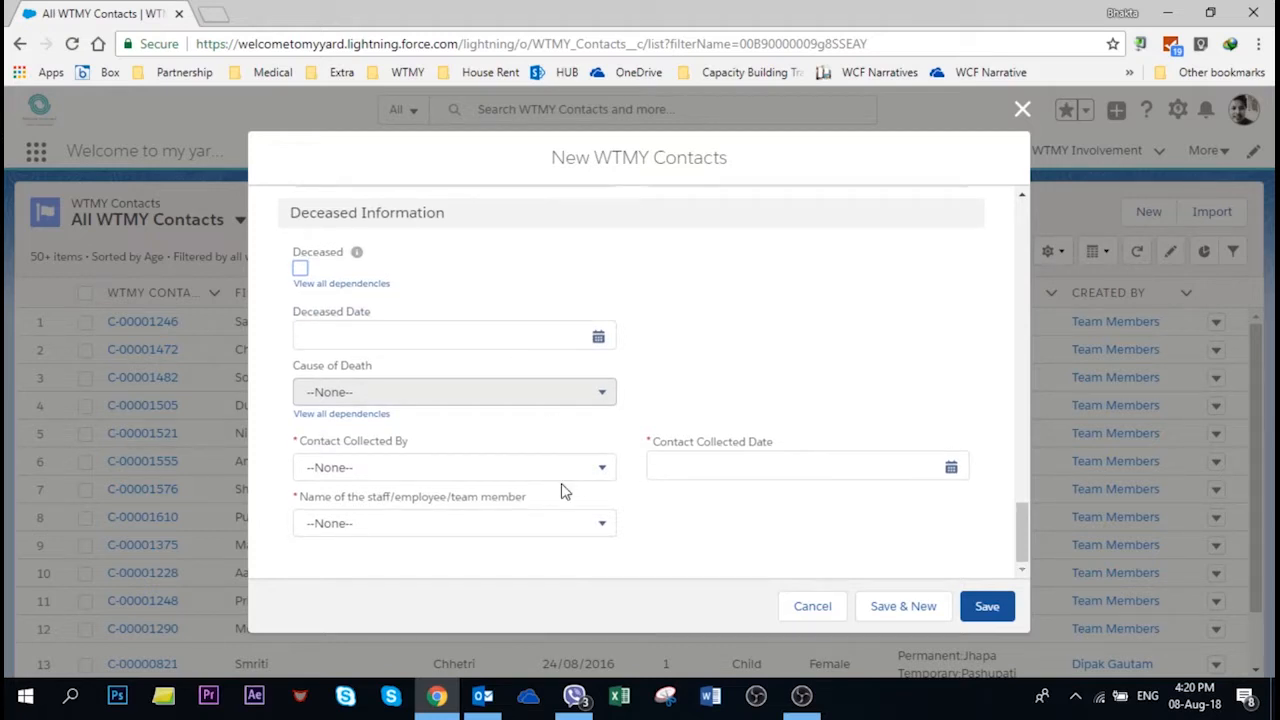
pyautogui.click(417, 472)
pyautogui.click(391, 345)
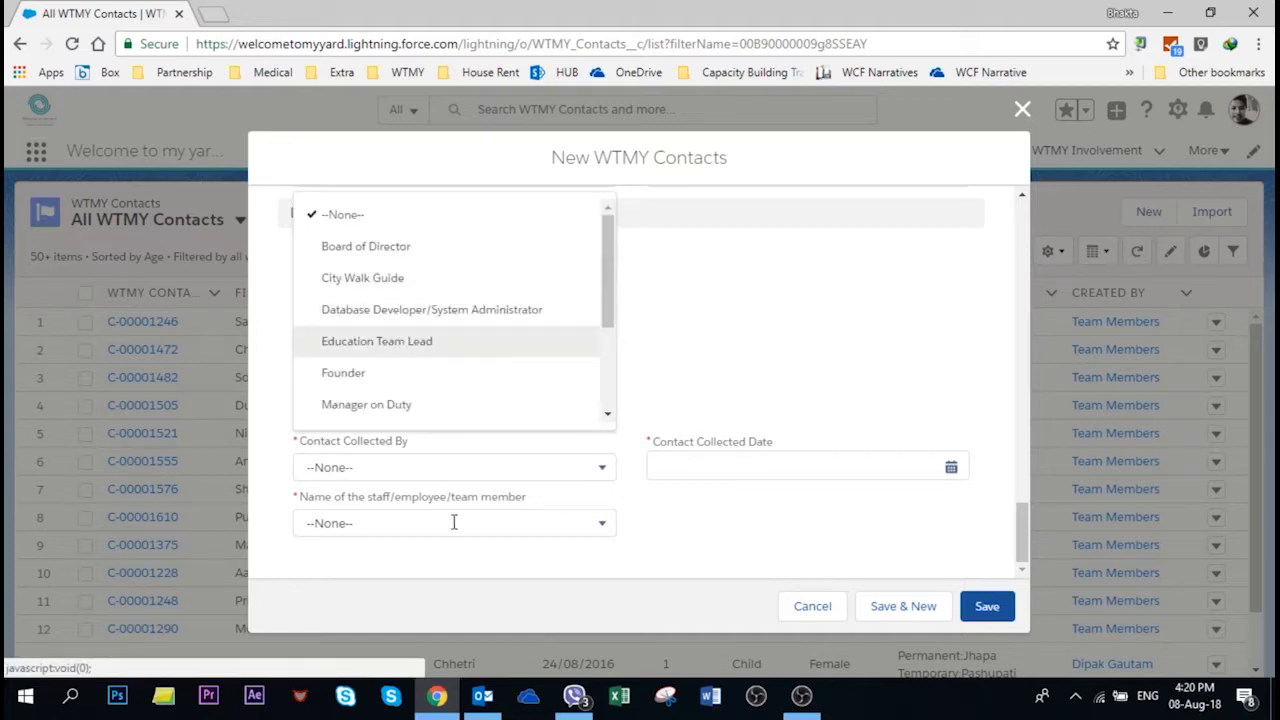
pyautogui.click(415, 530)
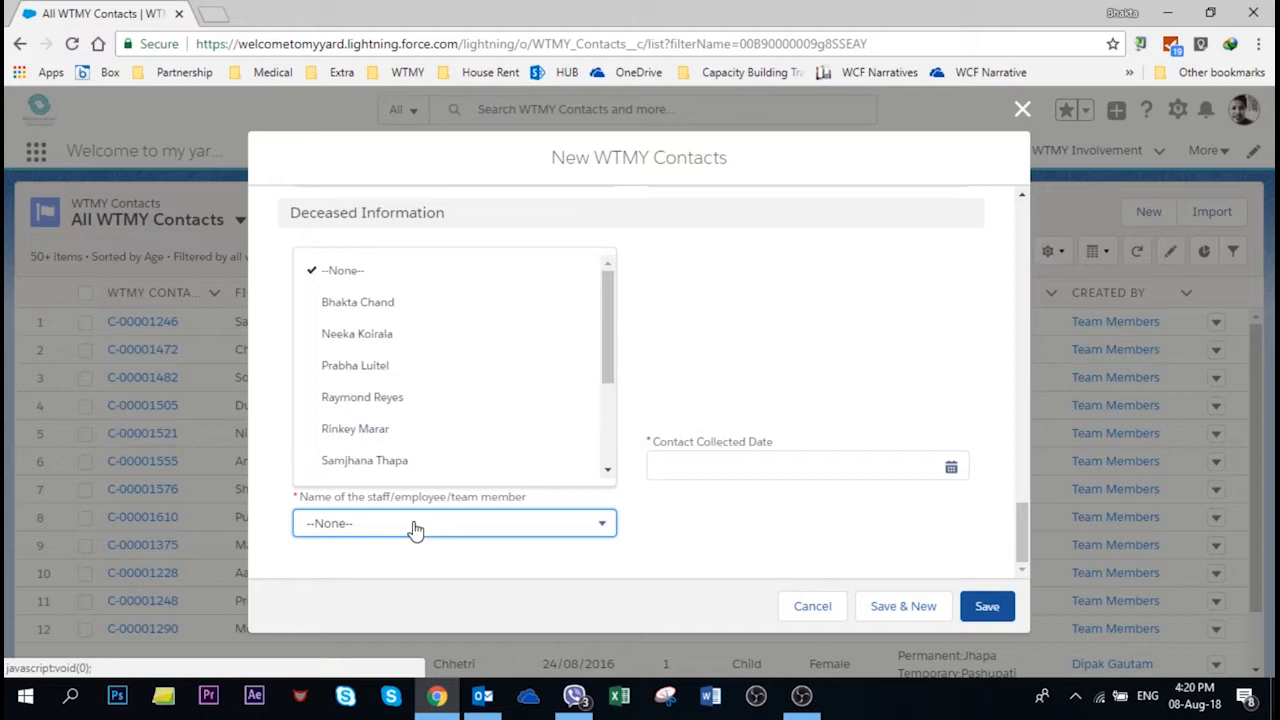
pyautogui.click(358, 368)
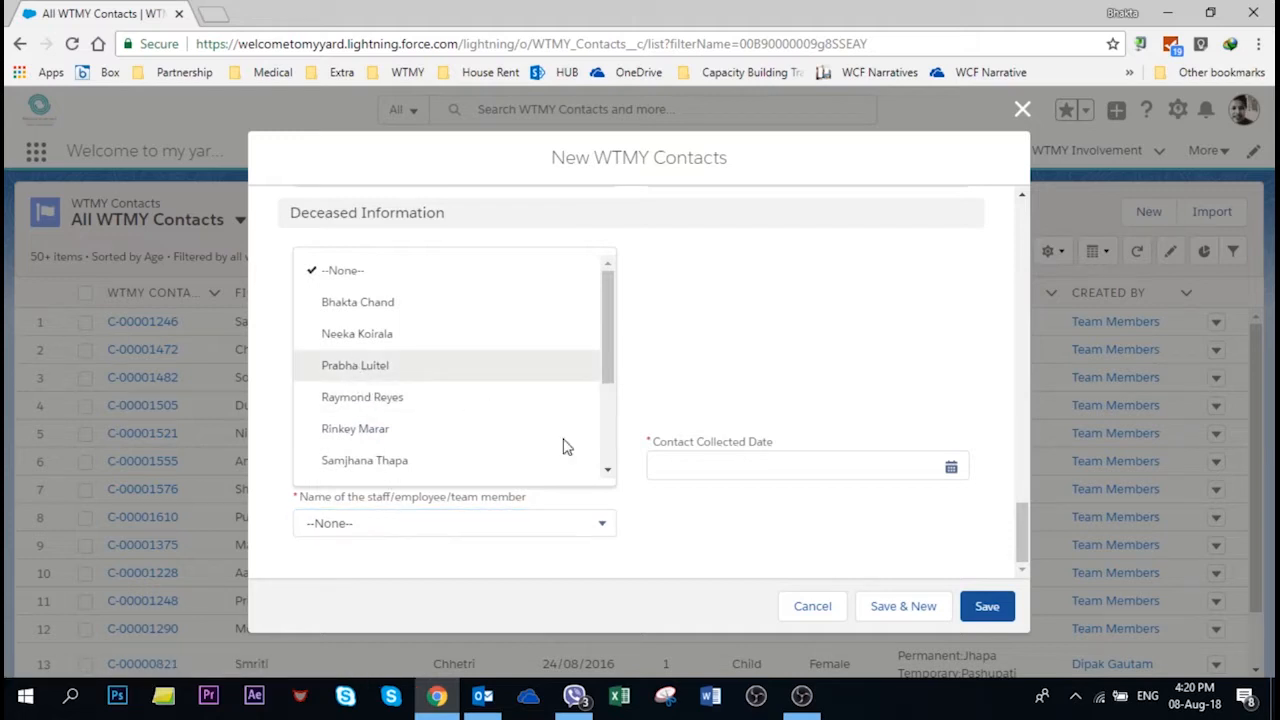
# Step: Set the Contact Collected Date to 8/08/2018 and save the new contact
pyautogui.click(951, 467)
pyautogui.click(790, 383)
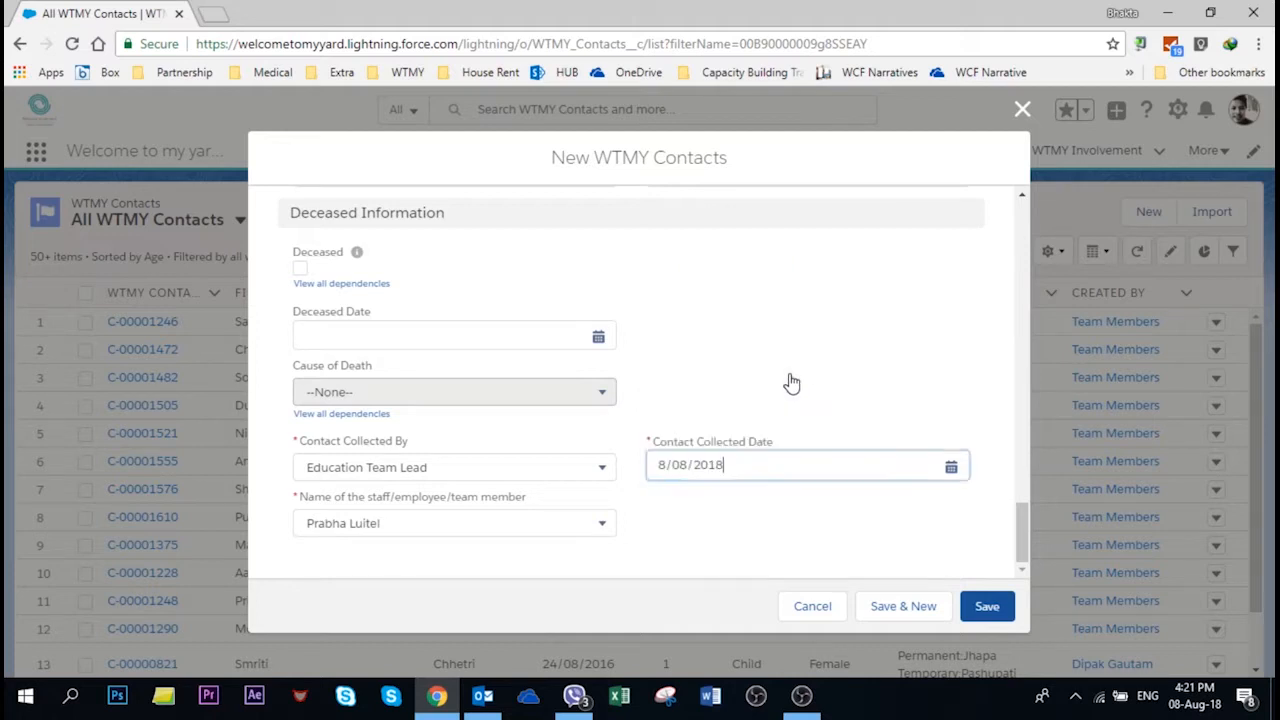
pyautogui.click(988, 606)
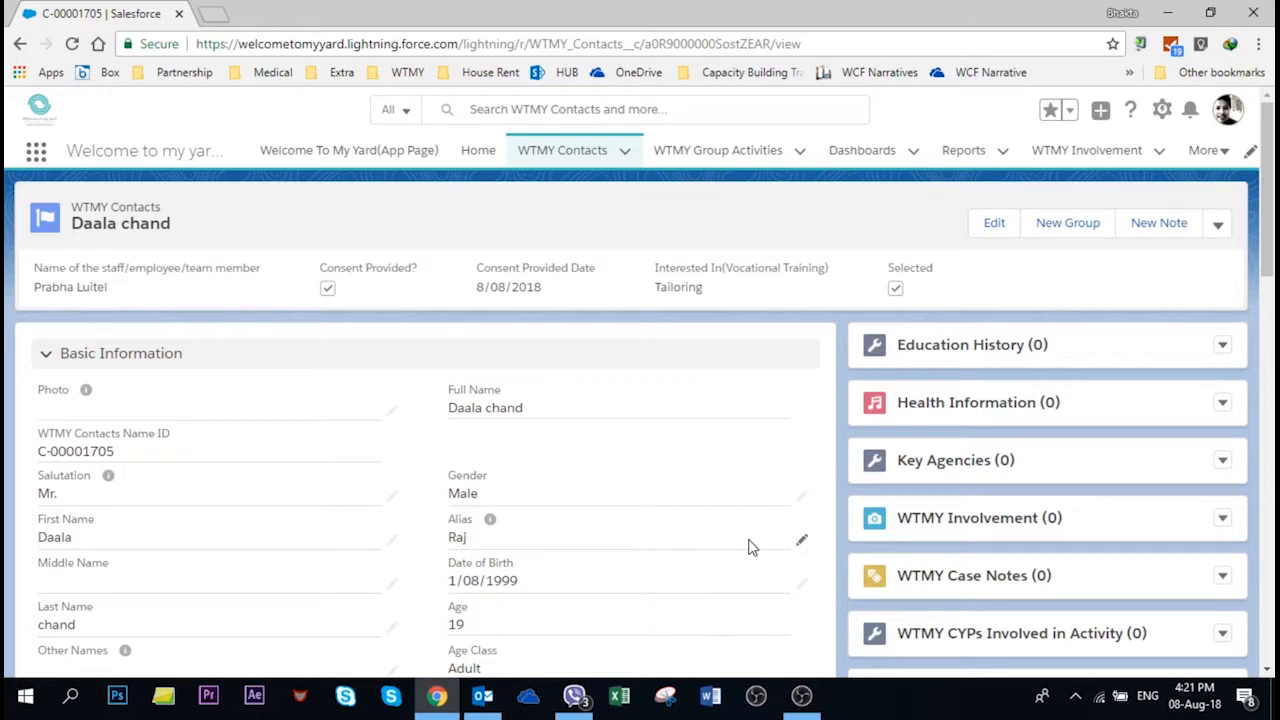
pyautogui.scroll(-8, 752, 547)
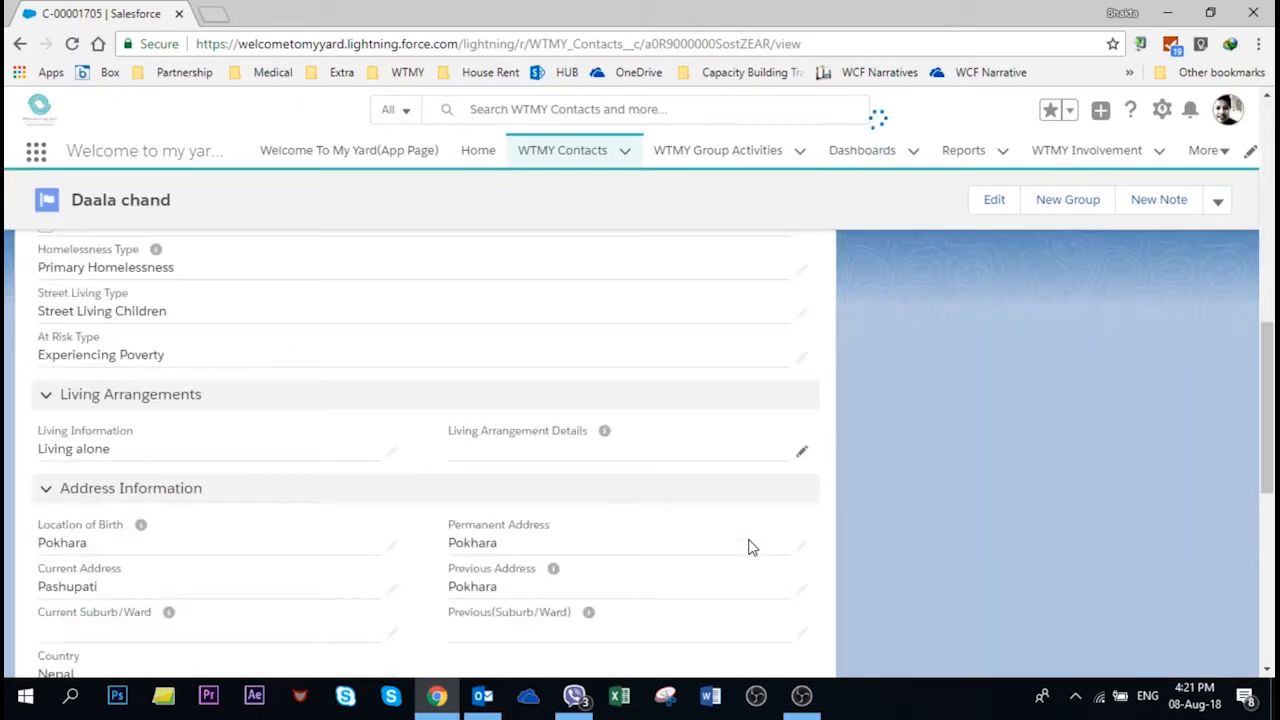
pyautogui.scroll(-5, 752, 547)
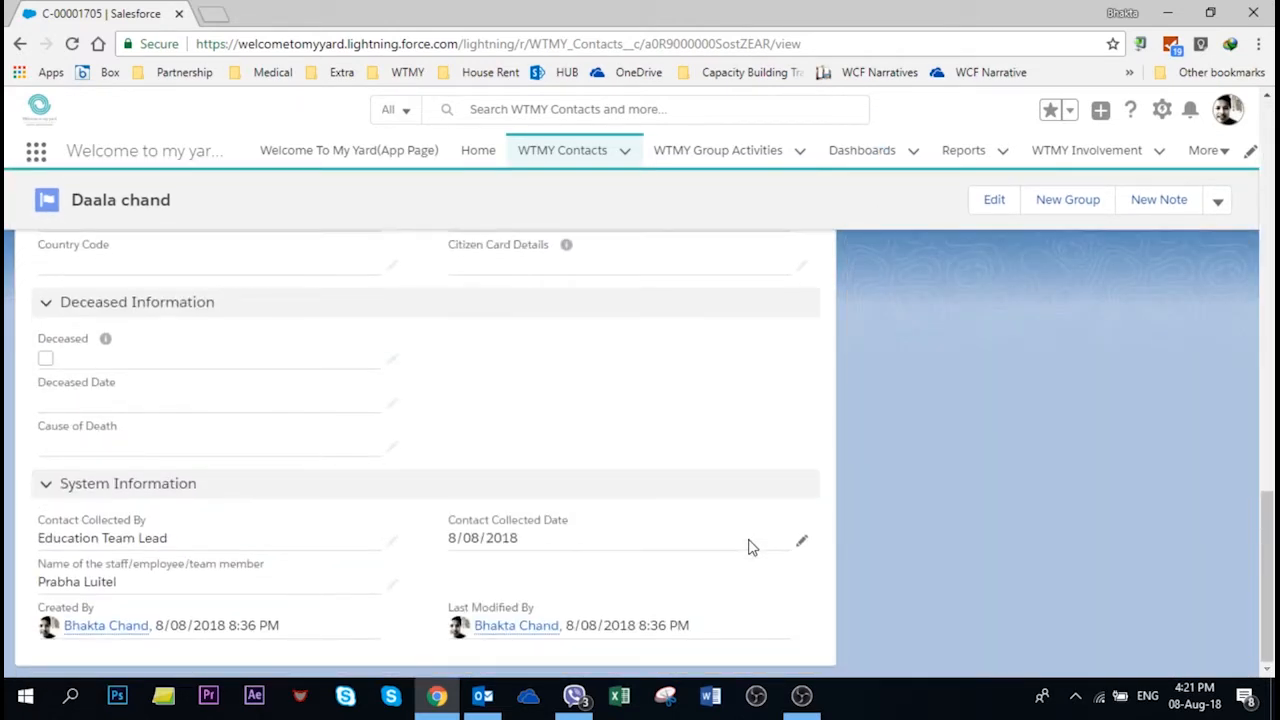
pyautogui.scroll(10, 752, 547)
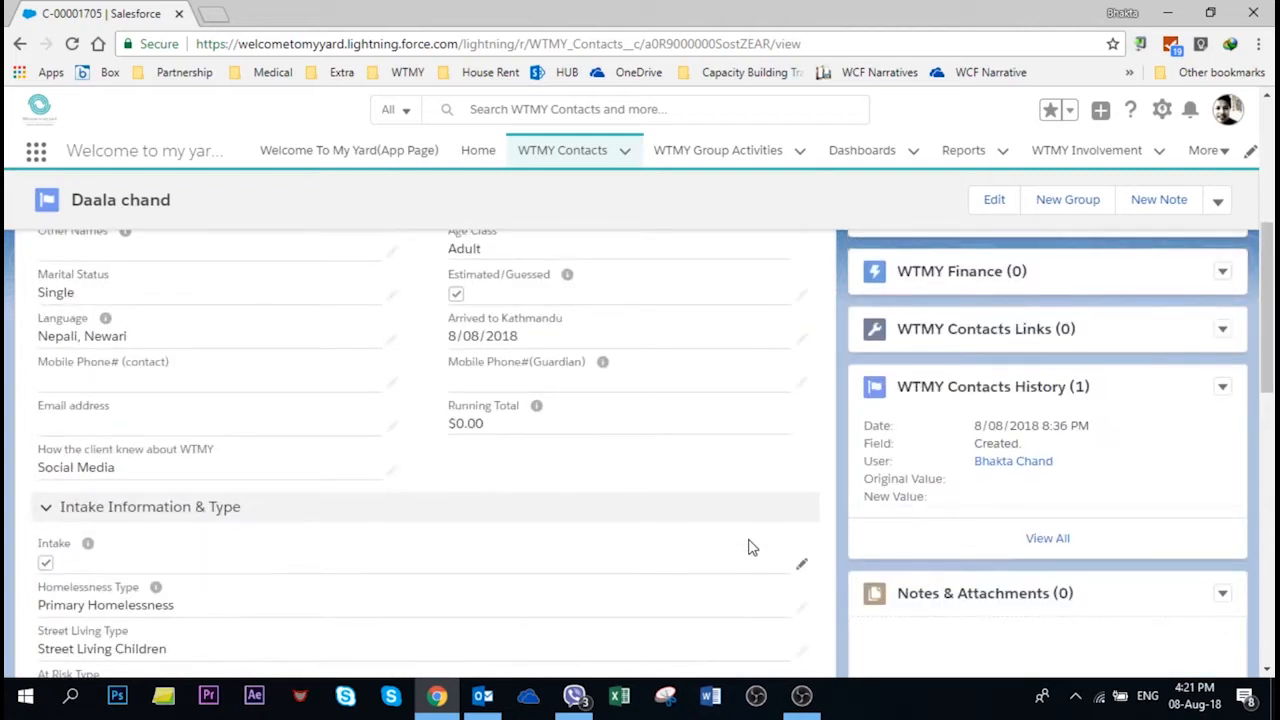
pyautogui.scroll(3, 752, 547)
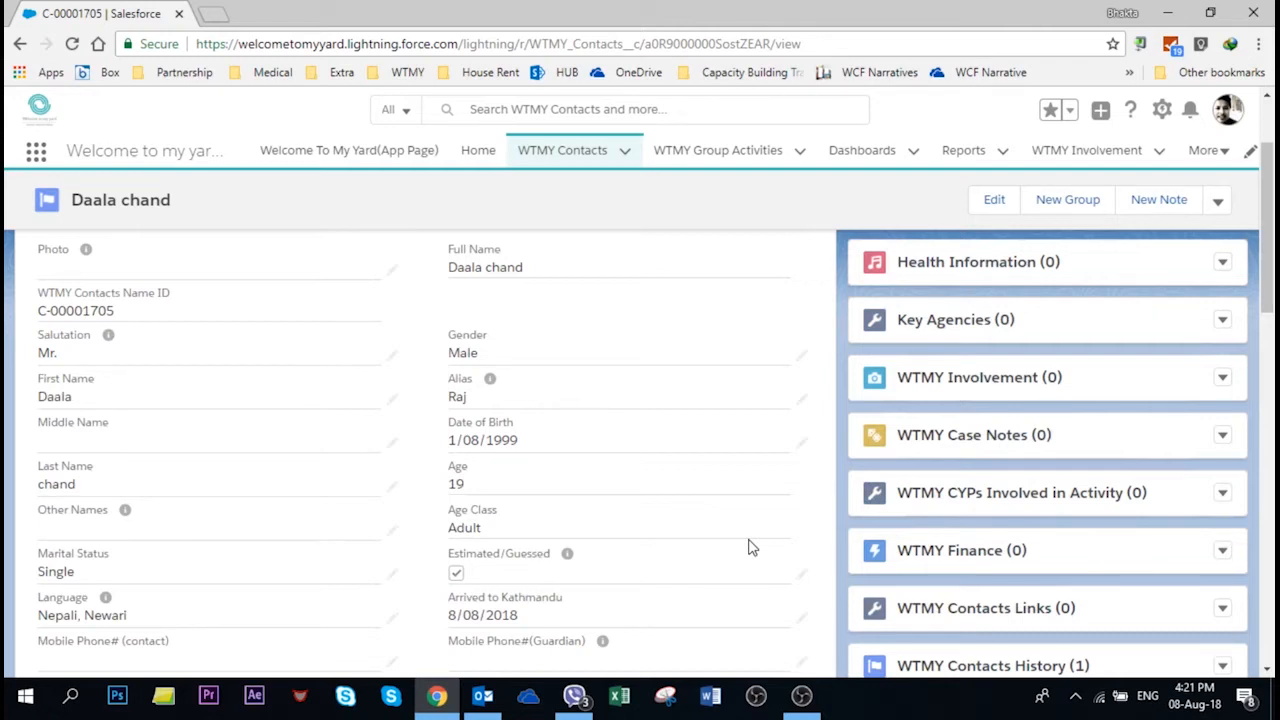
pyautogui.scroll(2, 789, 454)
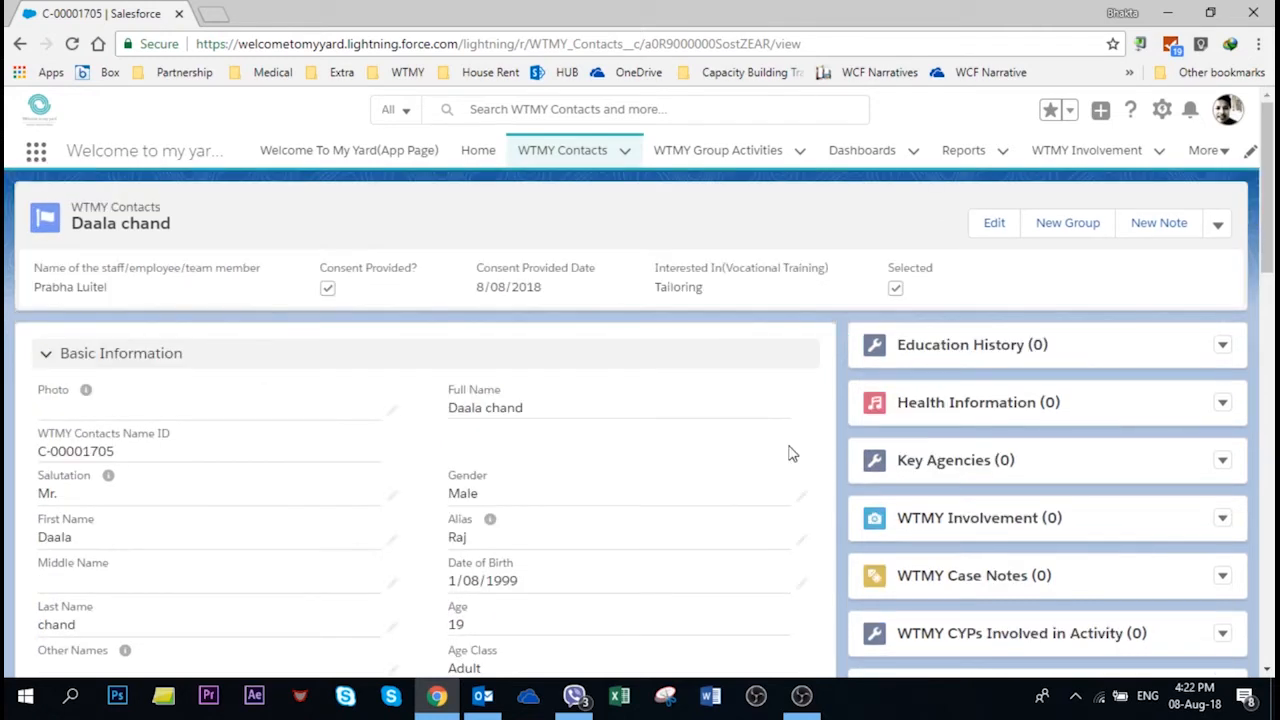